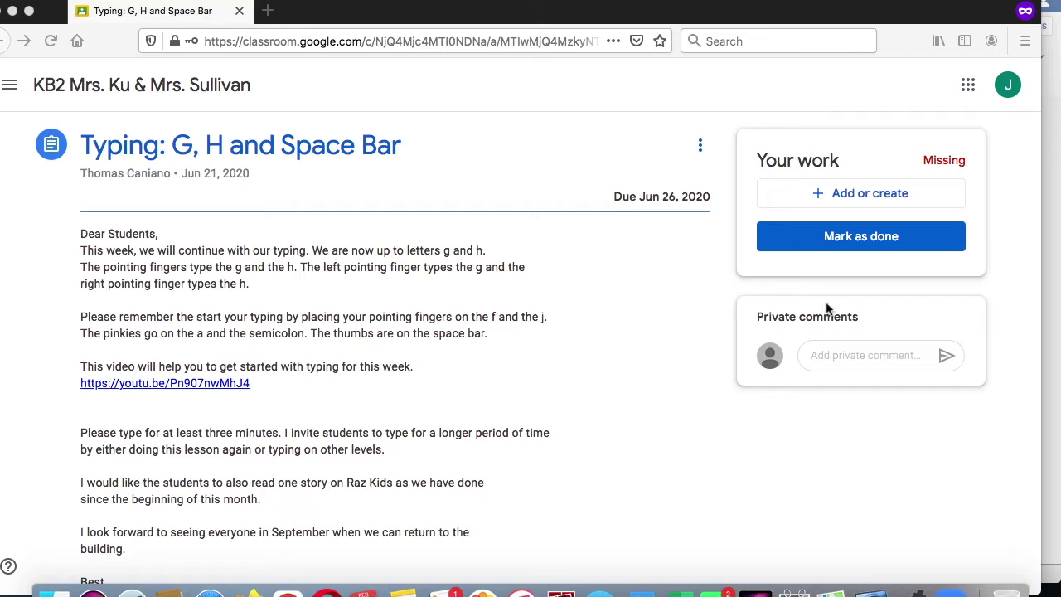
click(815, 199)
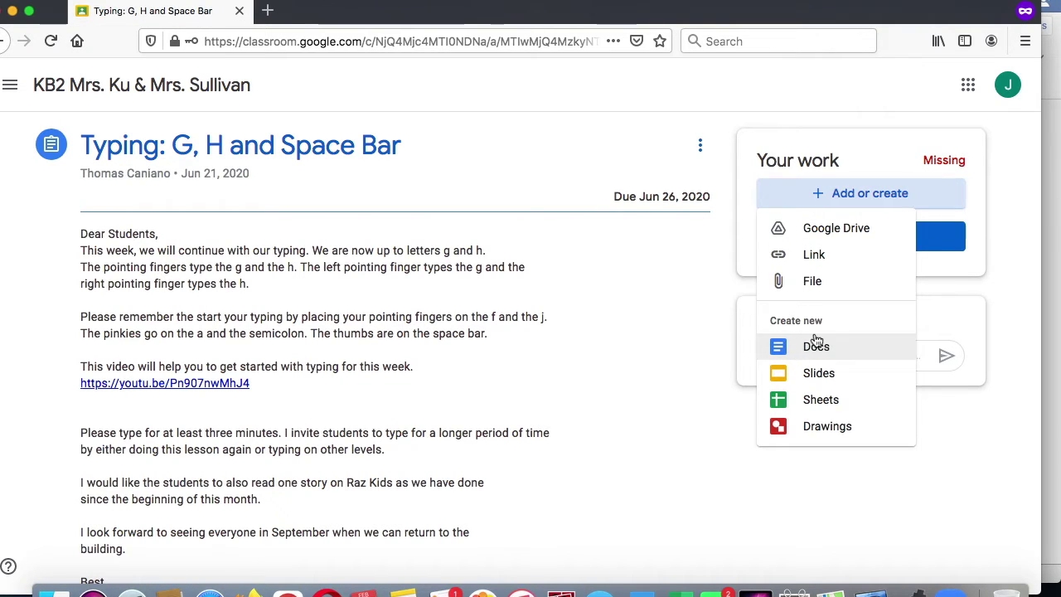
click(883, 121)
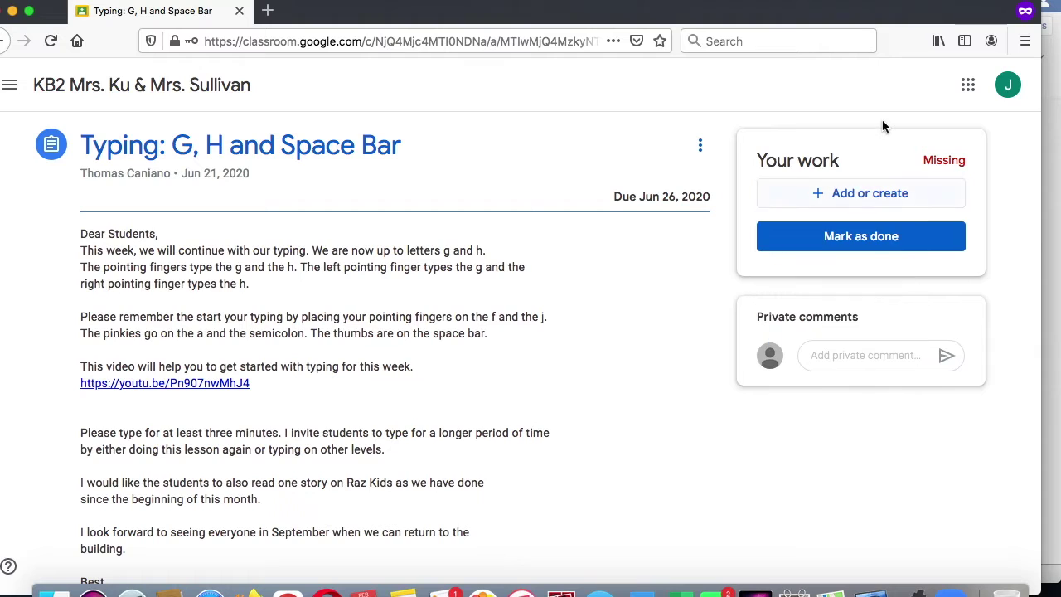
click(969, 91)
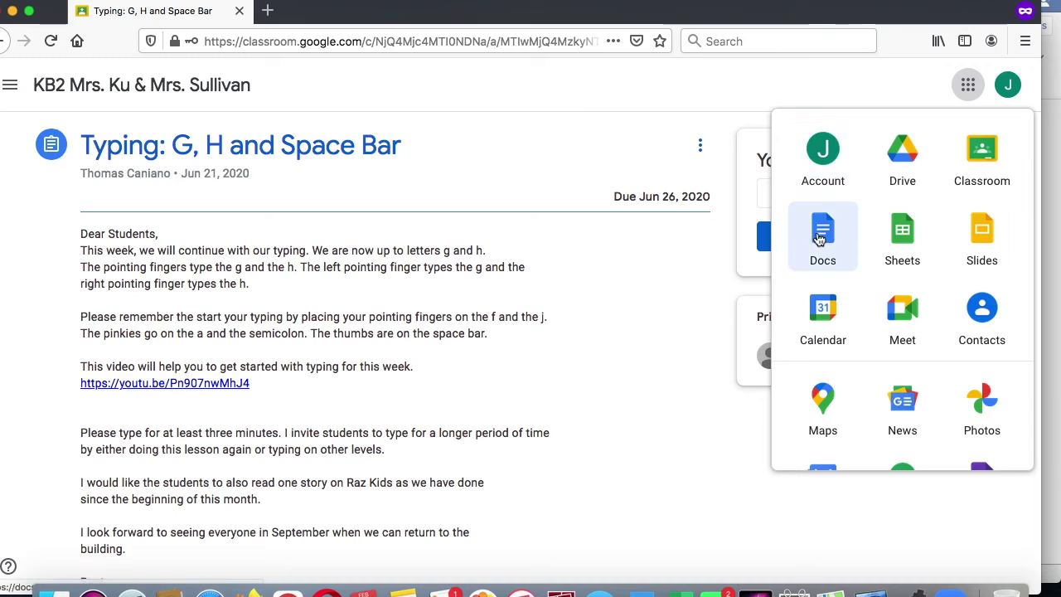
click(706, 312)
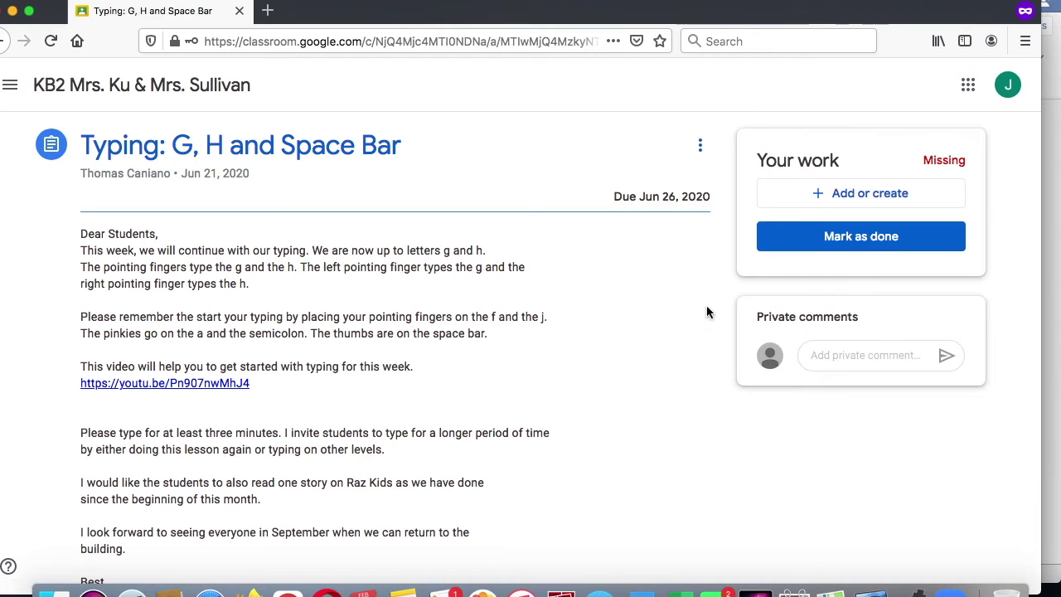
Create a new Docs document attached to the "Typing: G, H and Space Bar" assignment.
click(845, 193)
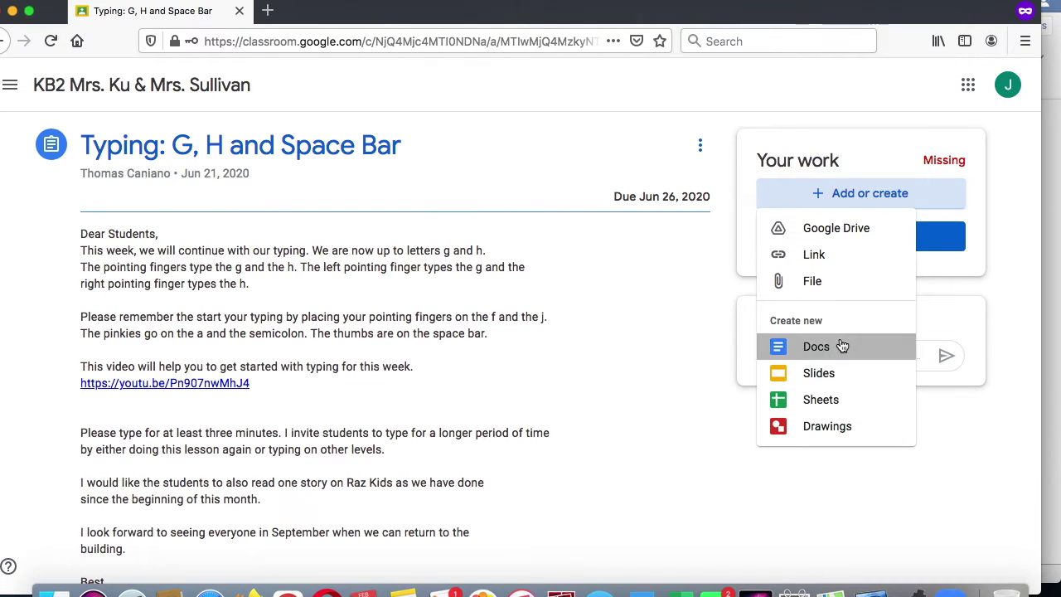
click(840, 346)
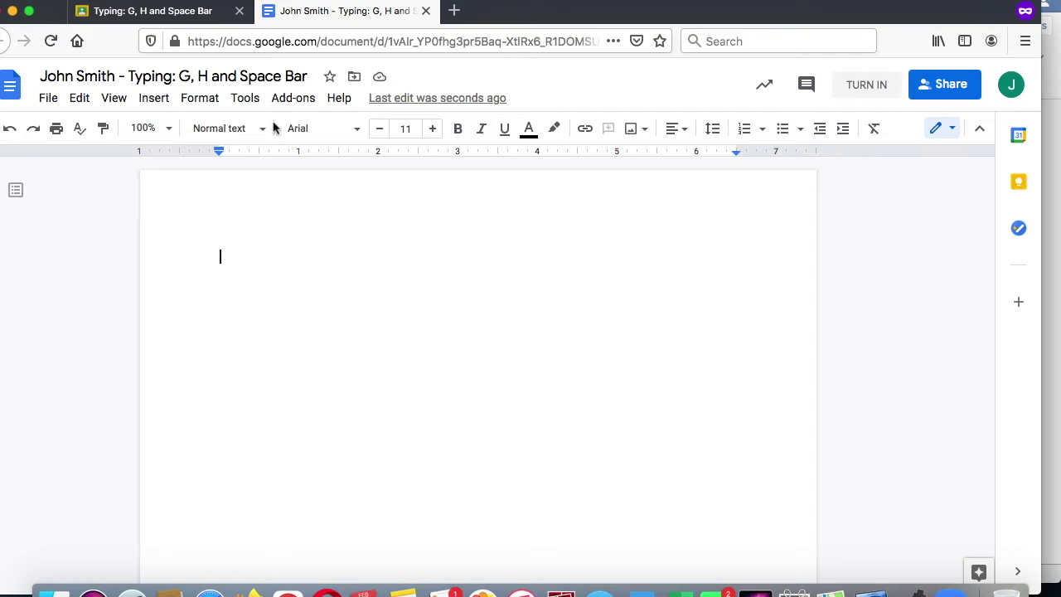
click(157, 100)
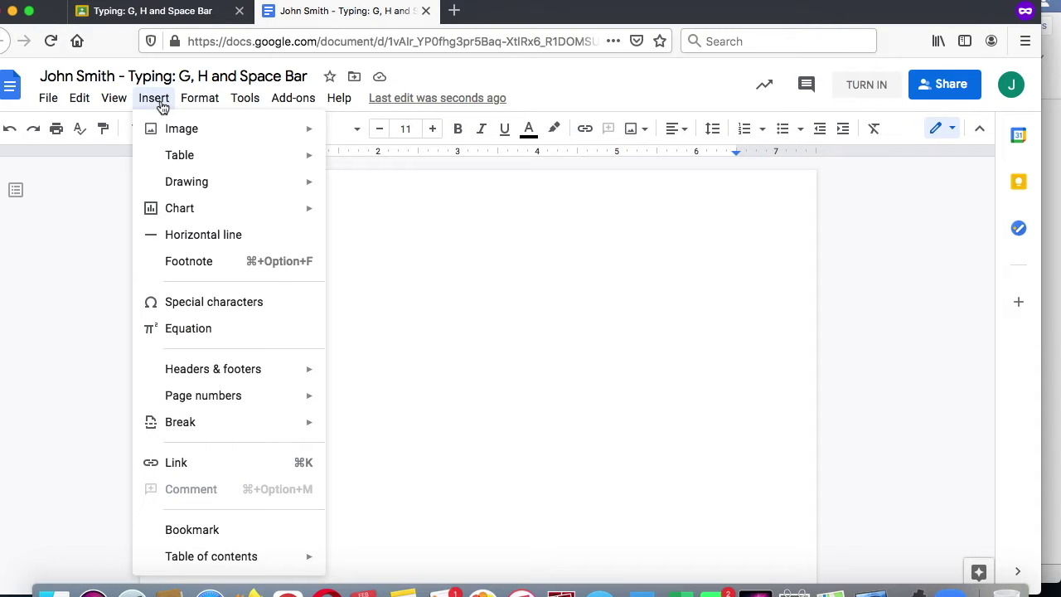
mouse_move(199, 164)
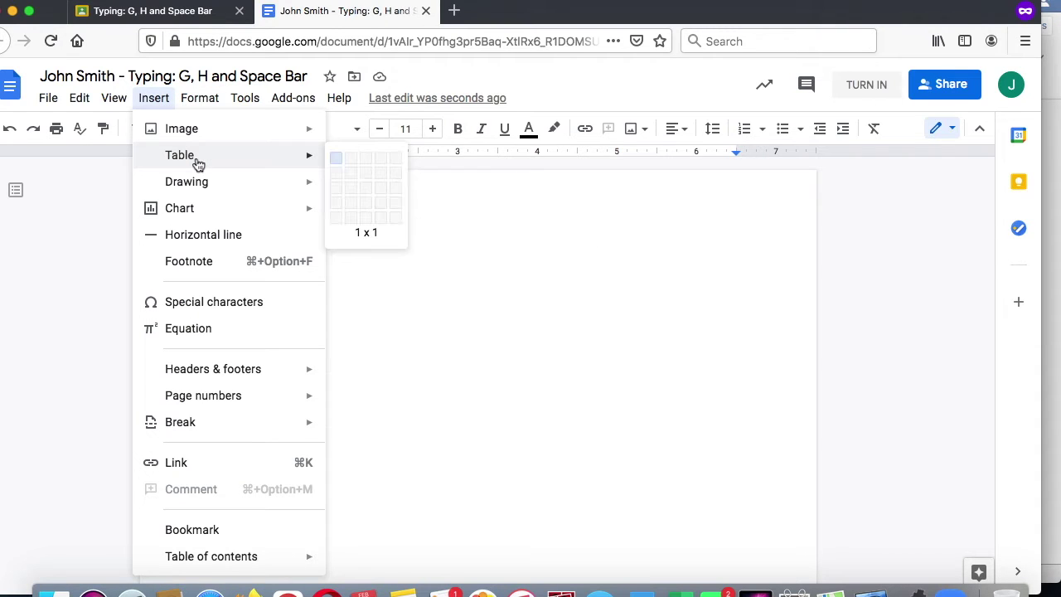
click(361, 174)
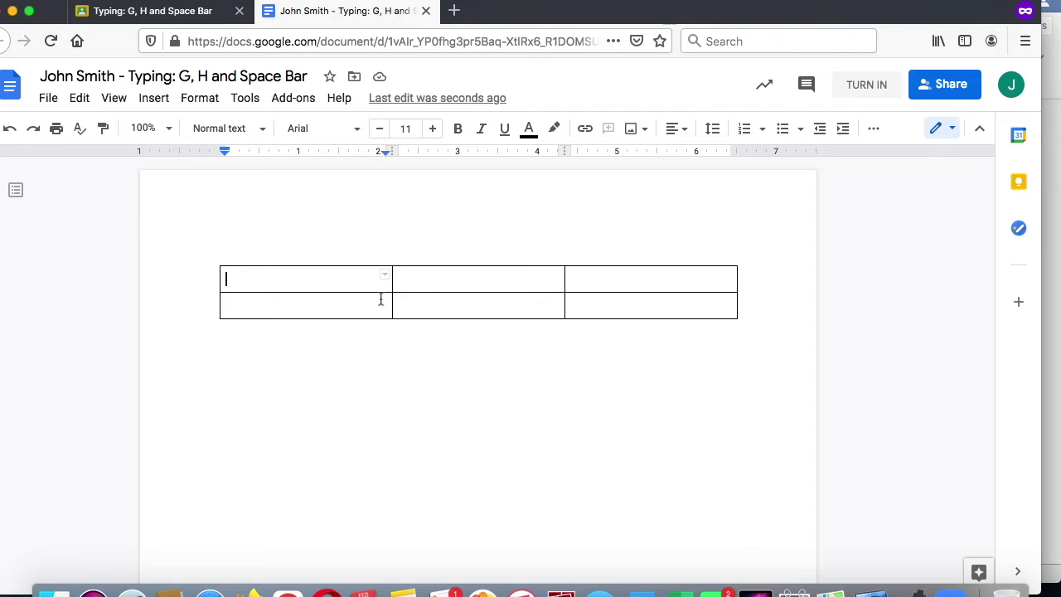
click(9, 127)
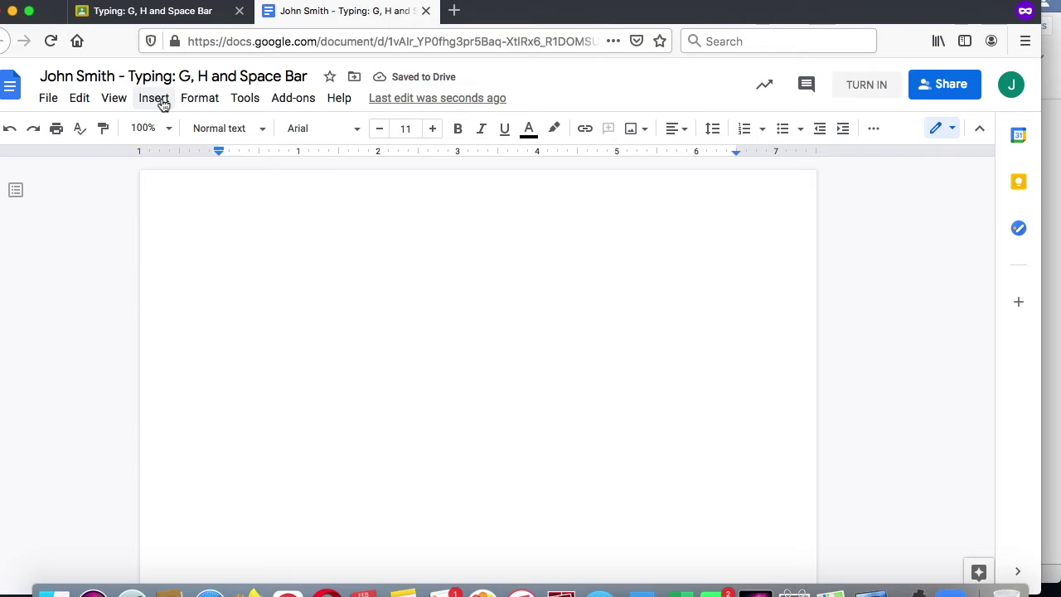
Insert a table with 2 columns and 8 rows into the blank document.
click(154, 98)
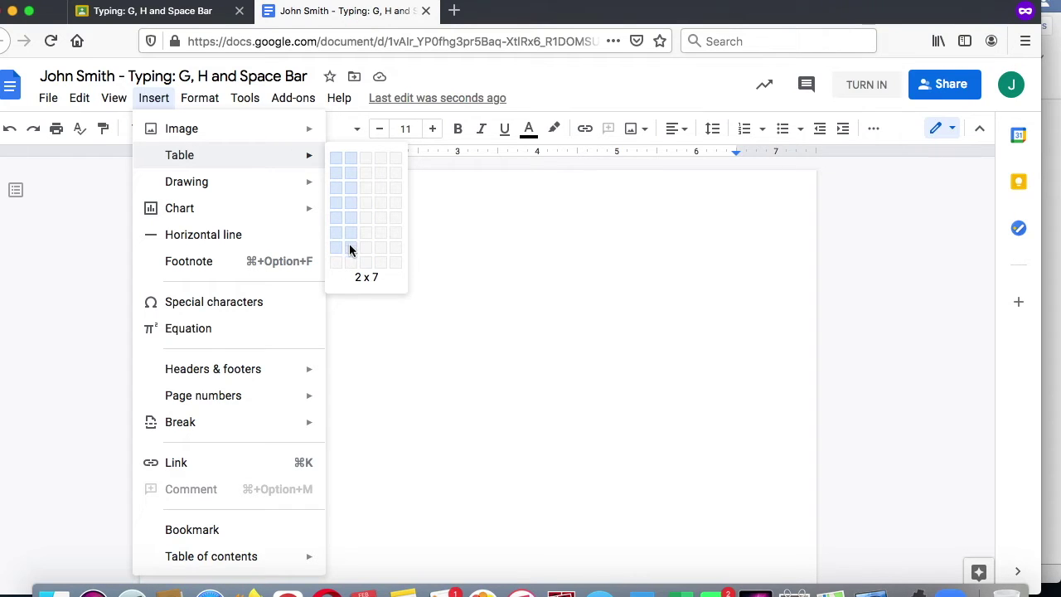
click(350, 262)
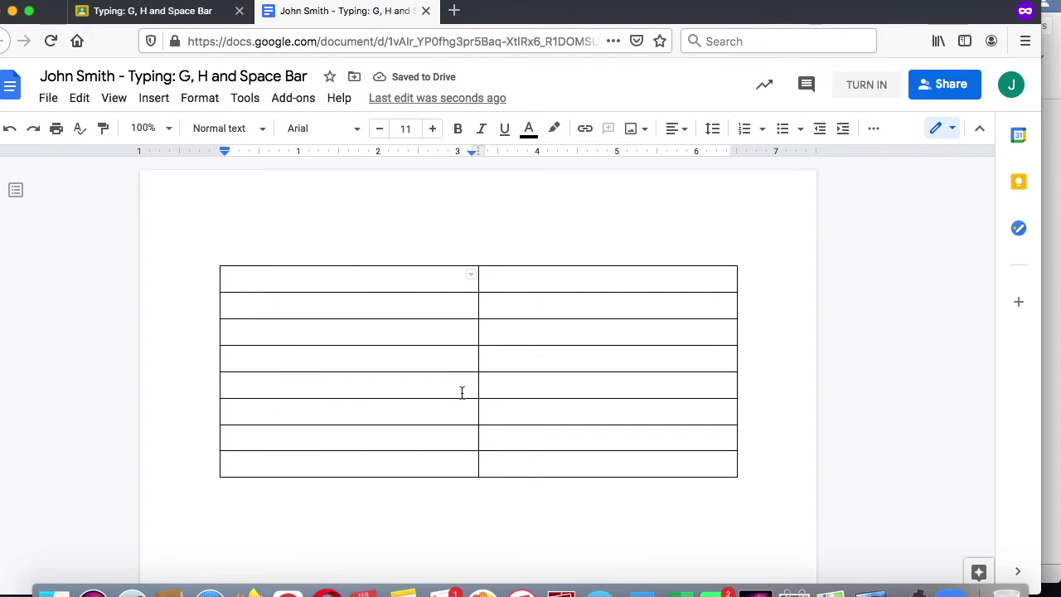
Enter the heading "Day" in the table's first cell as bold blue text at font size 16.
click(433, 128)
click(432, 128)
click(433, 129)
click(433, 128)
click(433, 128)
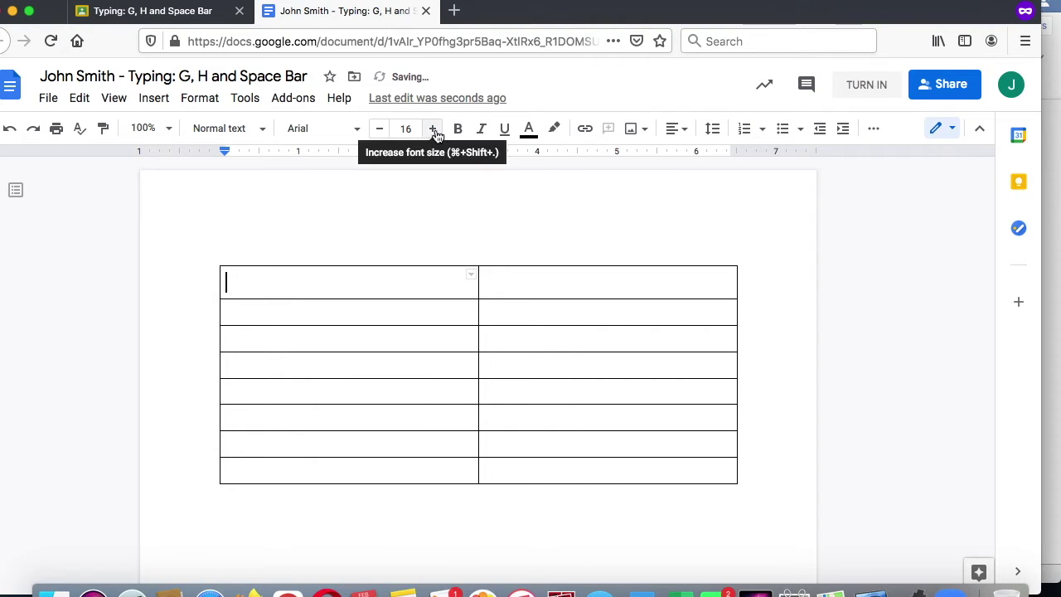
click(359, 130)
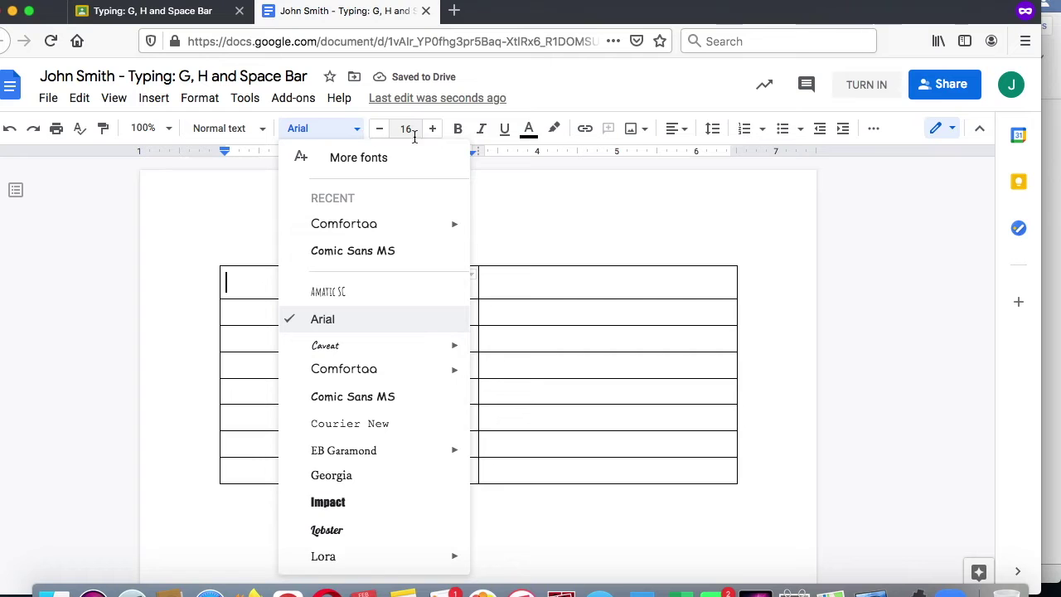
click(531, 131)
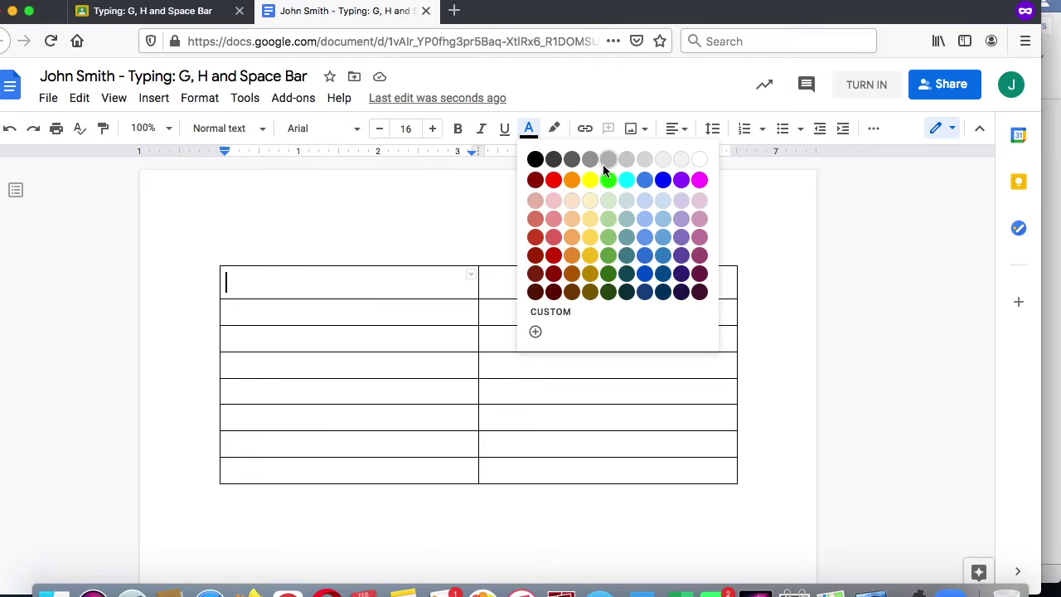
click(663, 181)
click(459, 130)
text(Day)
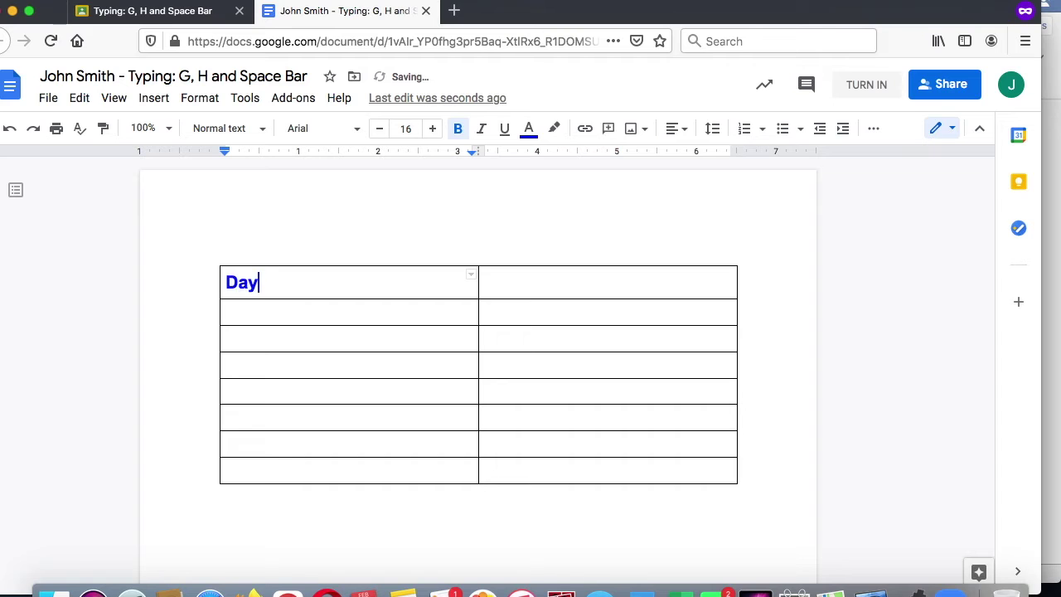
Enter the heading "Subject" in the second header cell and format it bold, blue and font size 14.
click(524, 280)
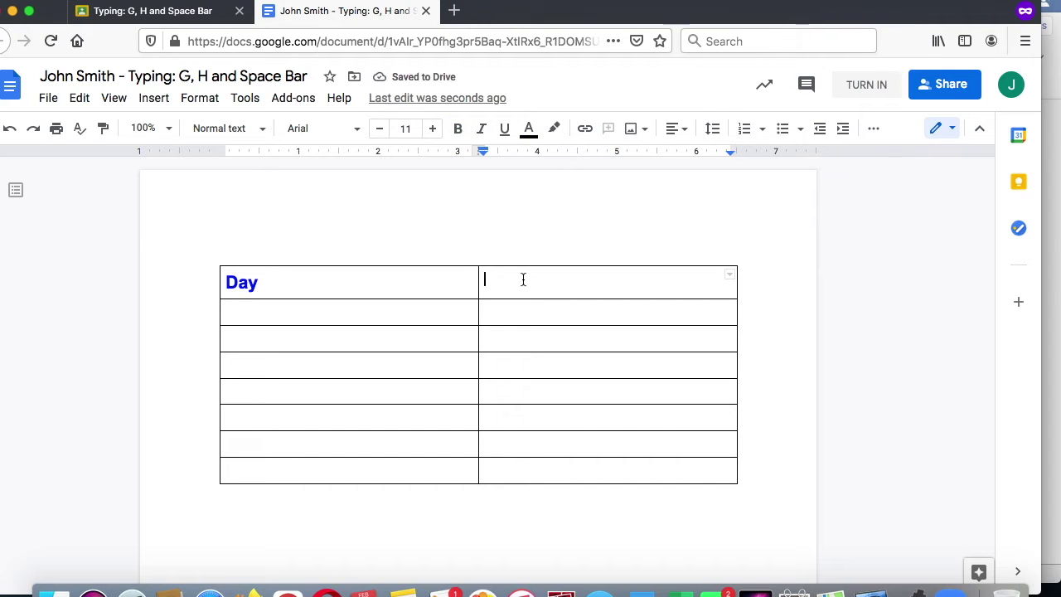
text(Subject)
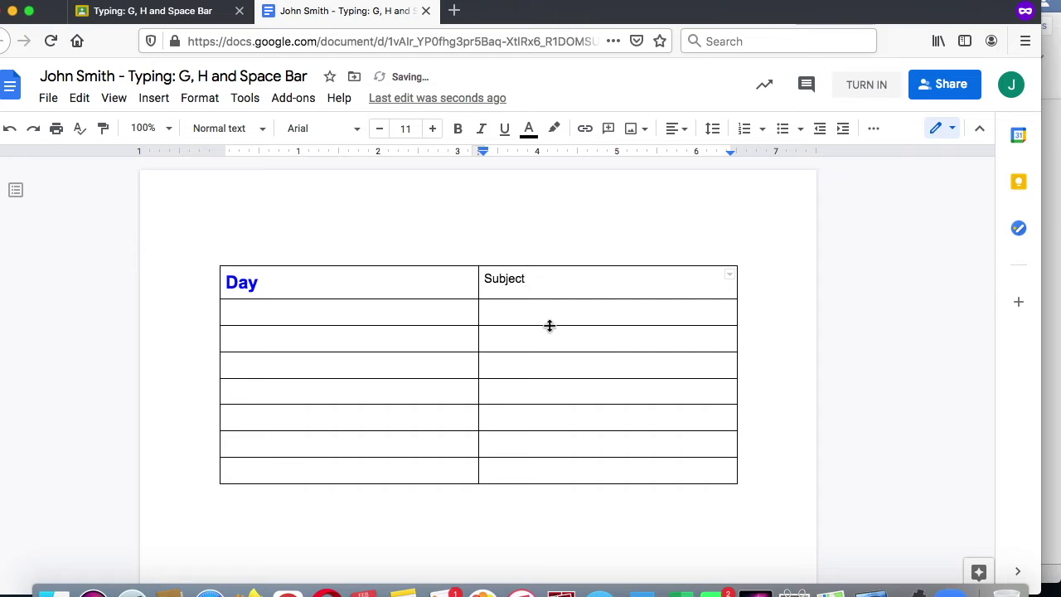
drag(549, 287, 482, 284)
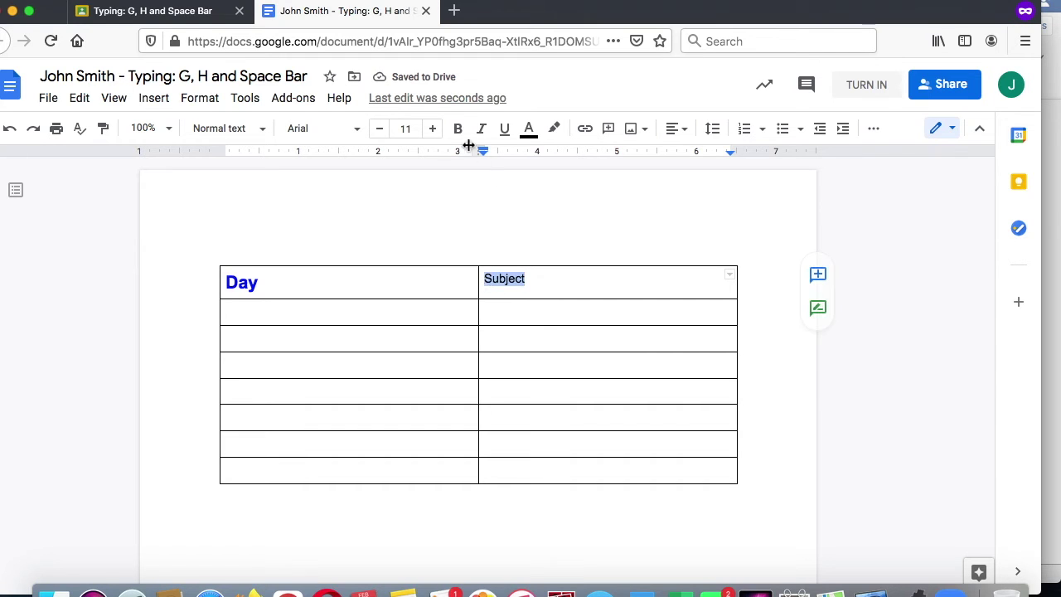
click(434, 130)
click(434, 130)
click(434, 130)
click(528, 135)
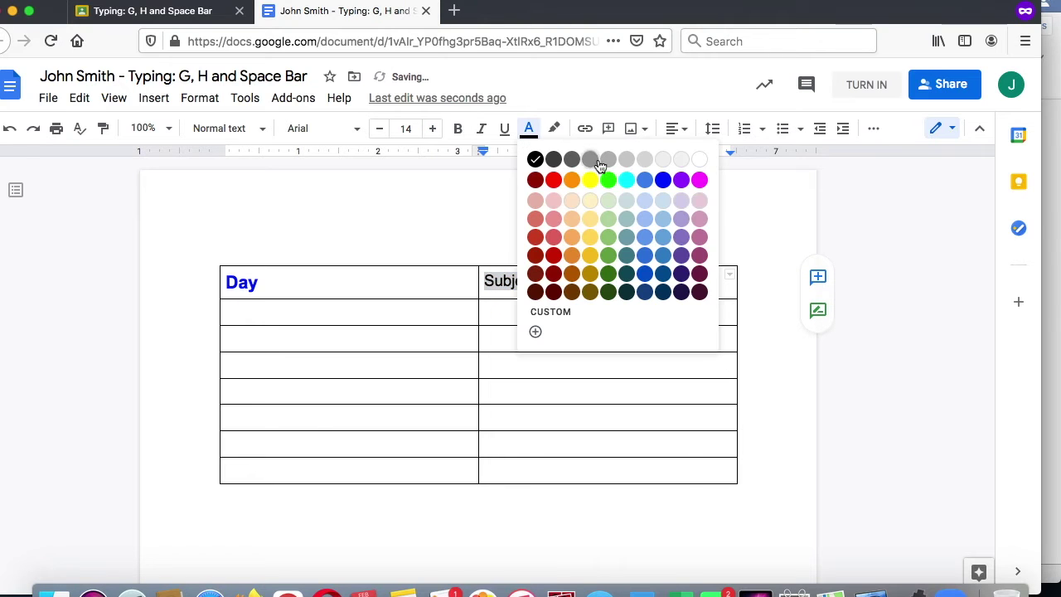
click(661, 182)
click(564, 357)
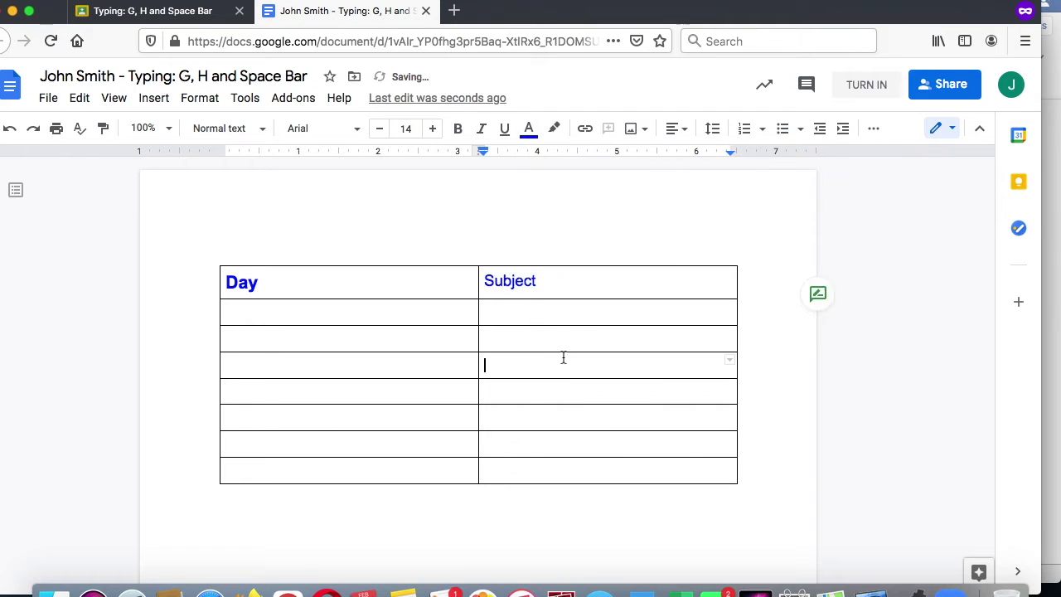
drag(550, 282, 485, 282)
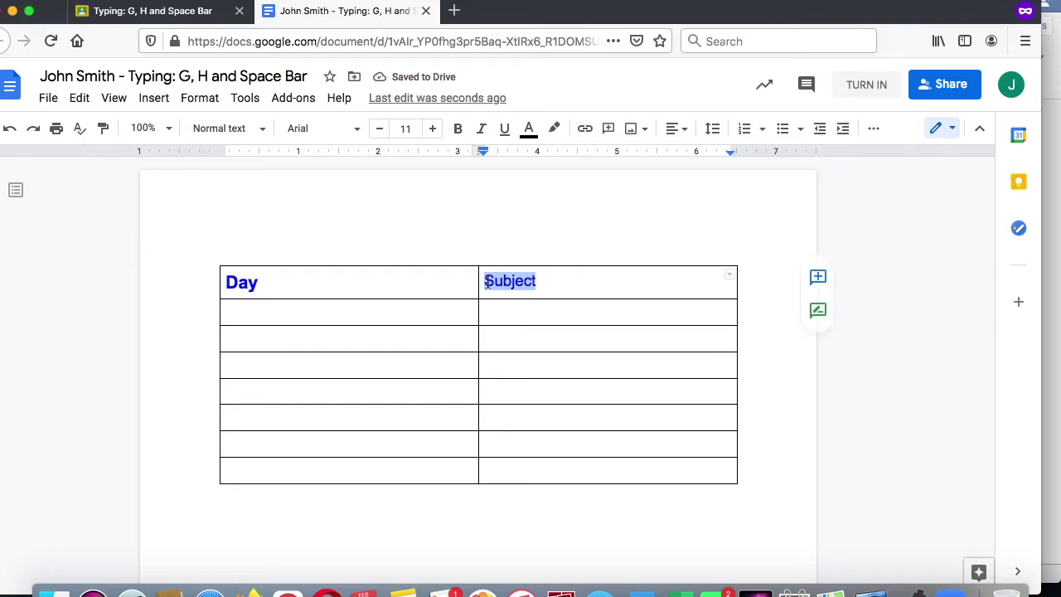
click(458, 133)
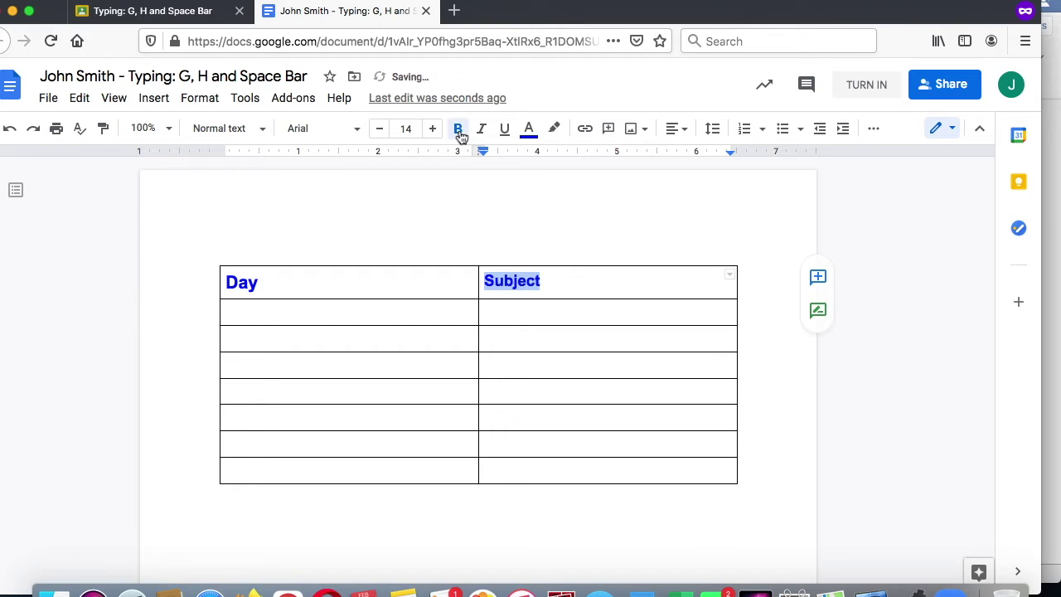
Fill the rows of the Day column with the weekdays from Sunday through Saturday, one per row.
click(387, 312)
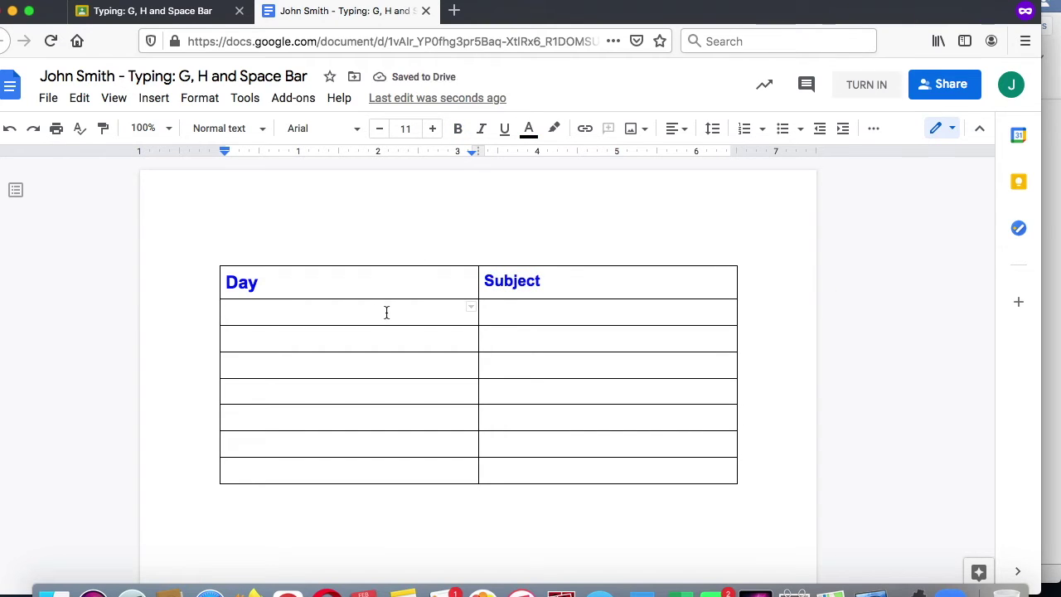
text(Sunday)
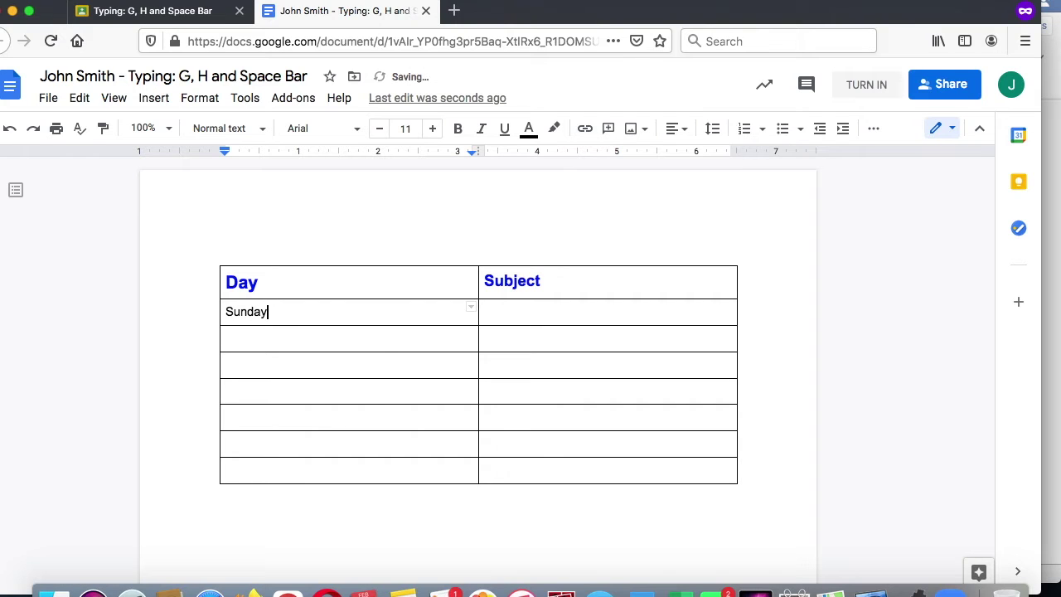
click(356, 344)
text(Monday)
click(304, 365)
text(Tuesday)
click(308, 390)
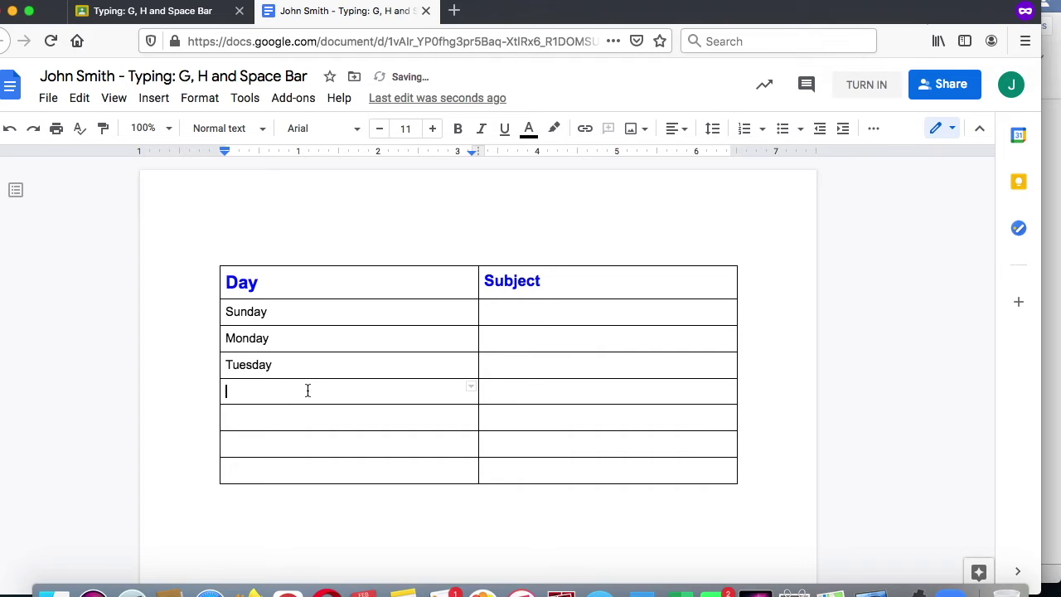
text(Wednesday)
click(302, 412)
text(Thursday)
click(291, 439)
text(Friday)
click(270, 466)
text(Saturday)
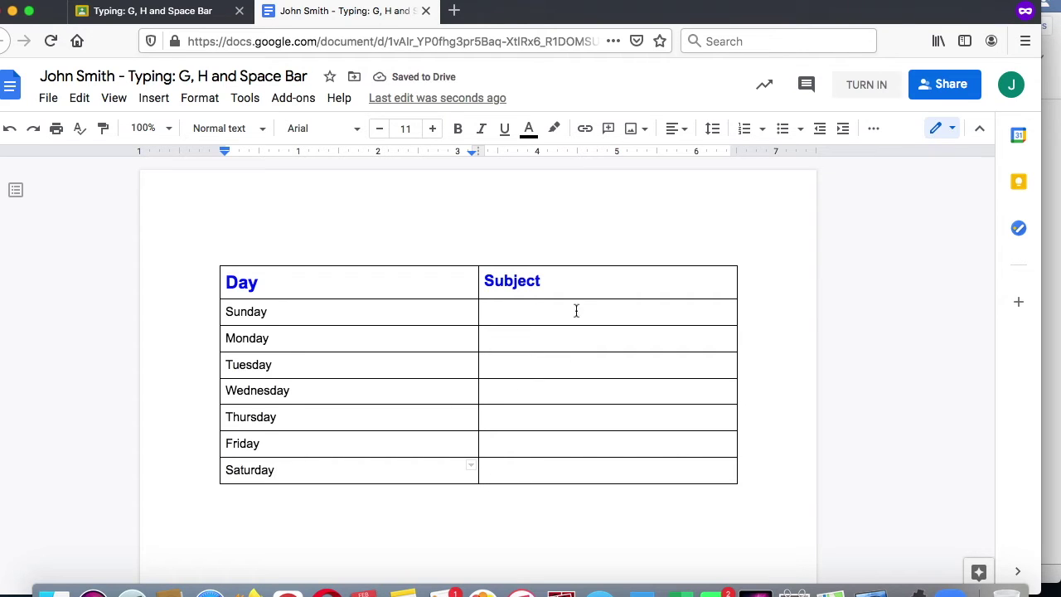
Extend the second column's heading to read "Subject / Activity".
click(587, 284)
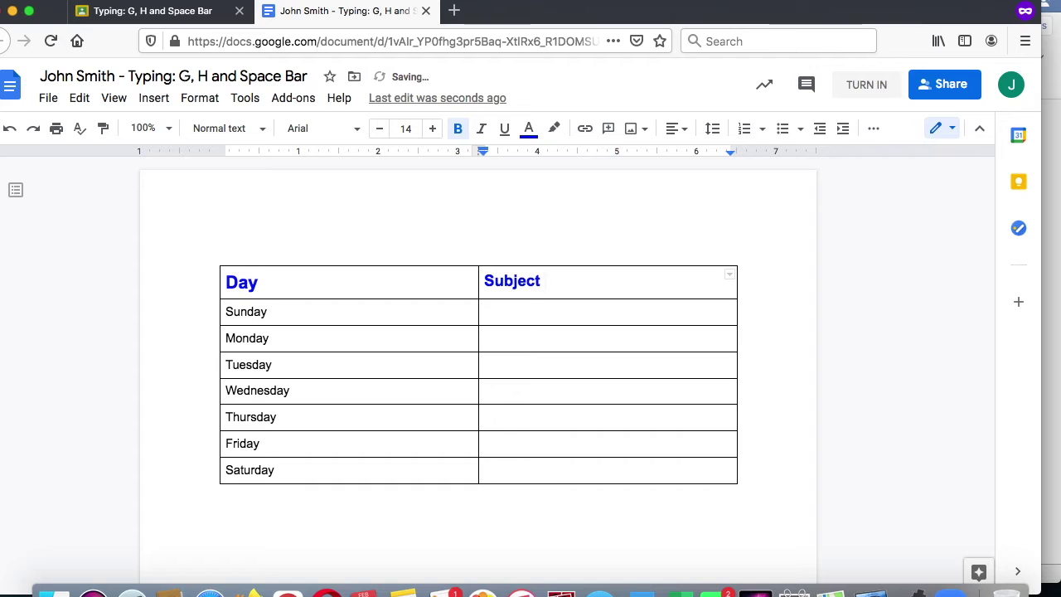
text(/ Act)
text(i)
text(vit)
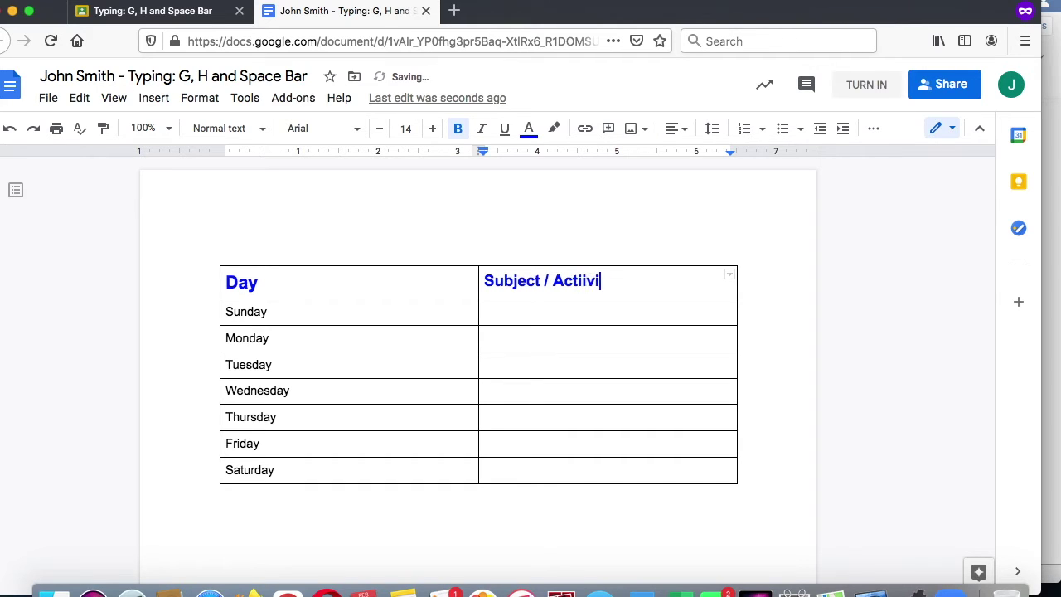
key(BackSpace)
key(BackSpace)
key(BackSpace)
text(vity)
Fill in the Subject / Activity cells with "Physical Education" for Monday and "Computers" for Tuesday.
click(597, 330)
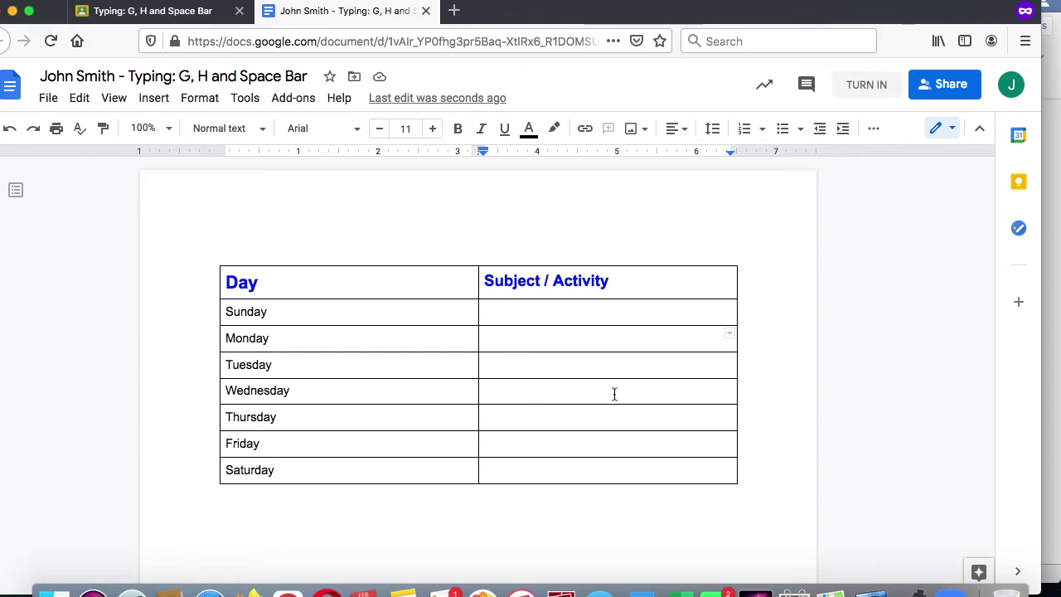
text(Physical Education)
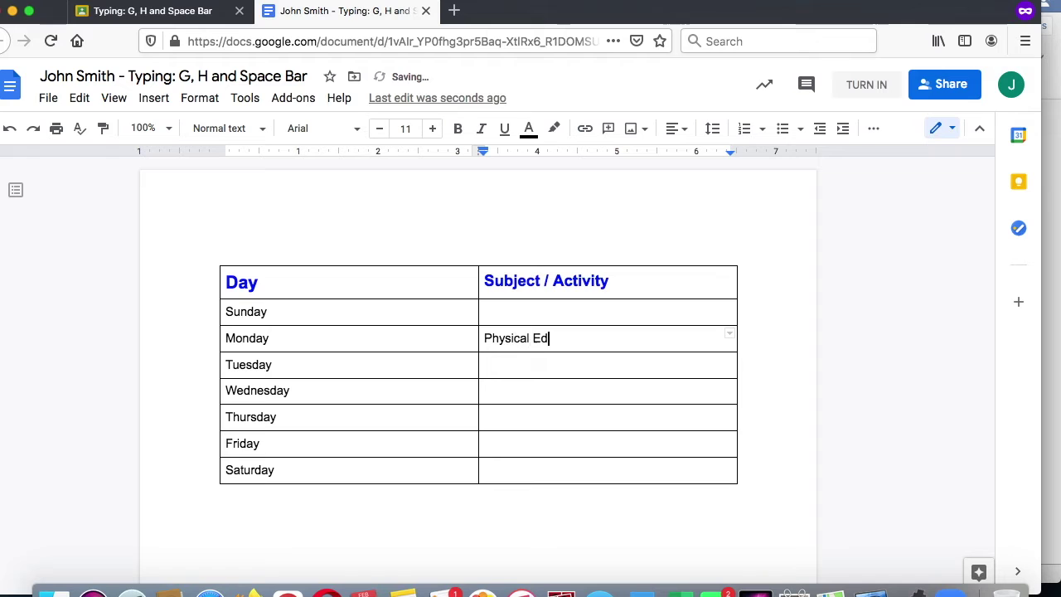
click(626, 378)
click(626, 366)
text(Computers)
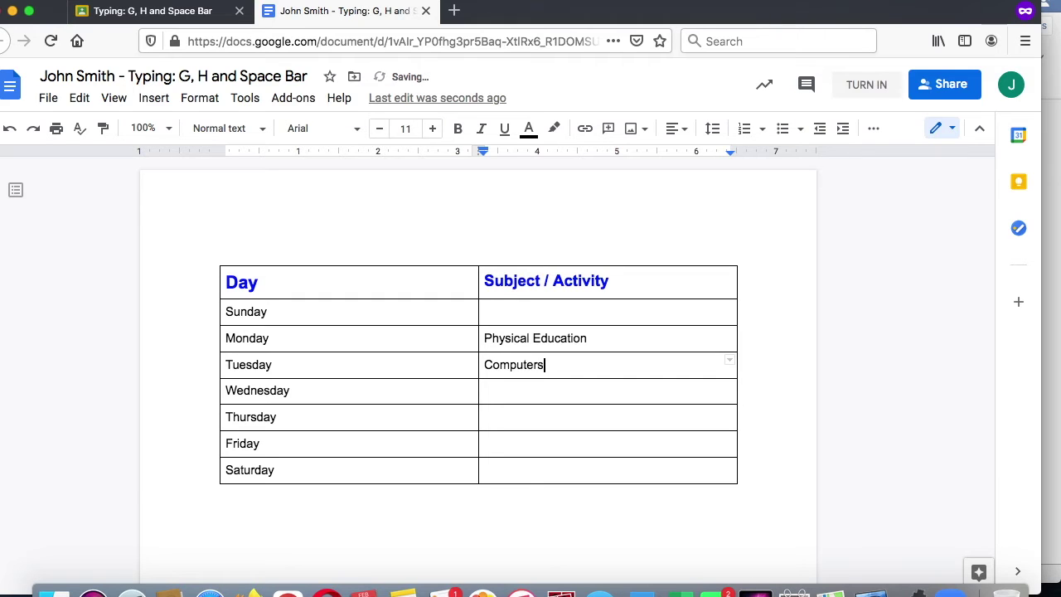
Enter "Art" as the activity for Wednesday and "Music" for Thursday.
click(580, 396)
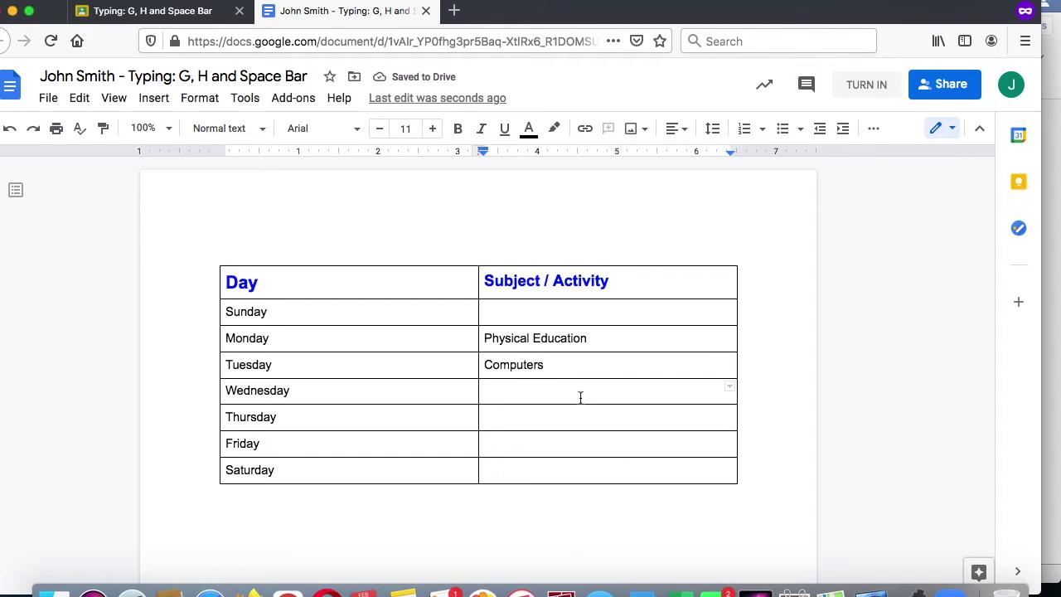
text(Art)
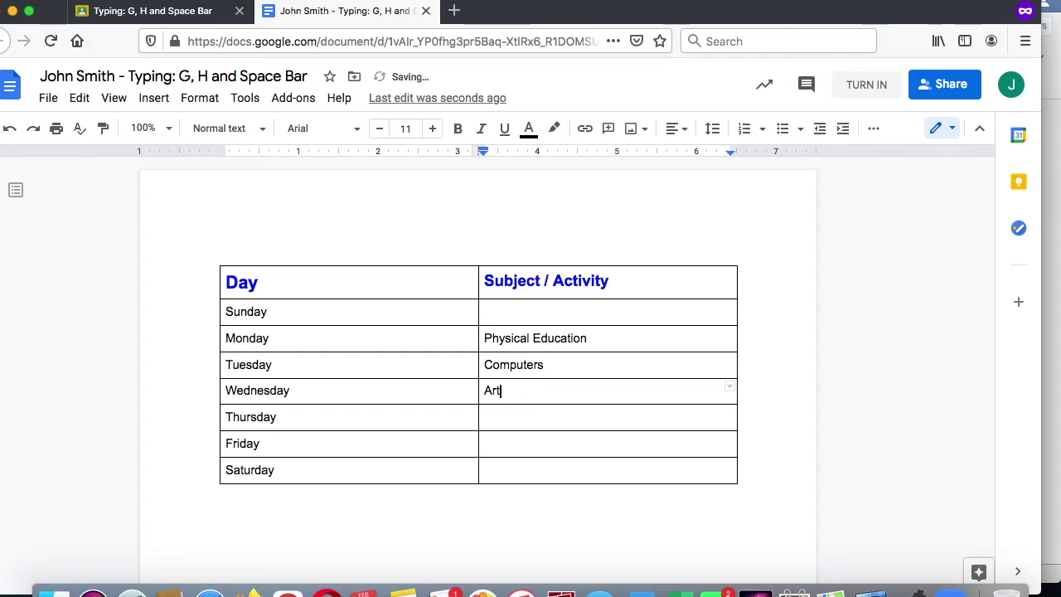
click(574, 419)
text(M)
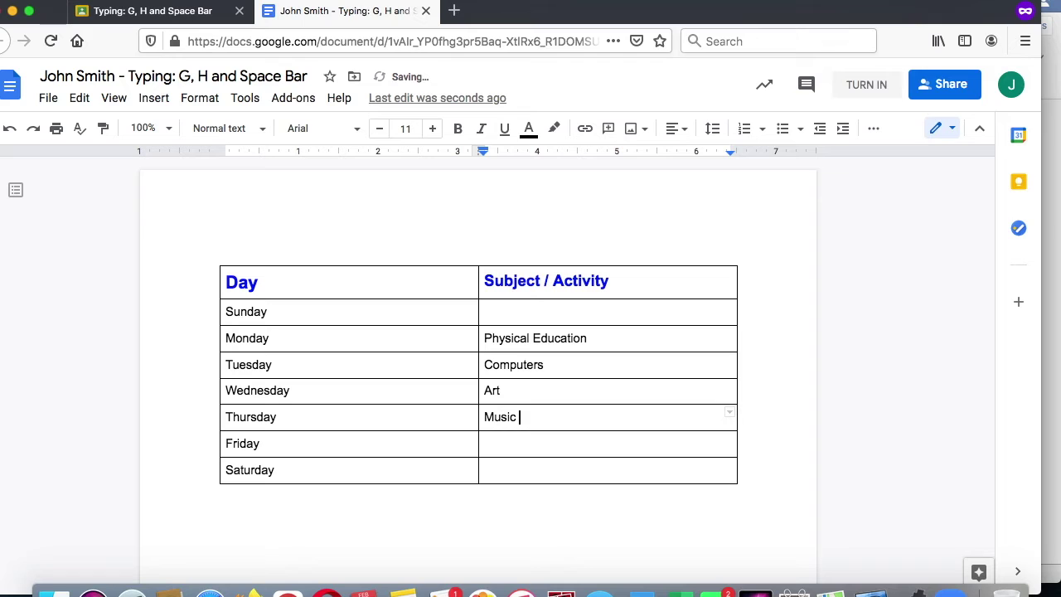
text(usic)
Enter "Google Classroom / Zoom With Friends" as Friday's activity and "Church / Family Time" as Sunday's.
click(571, 447)
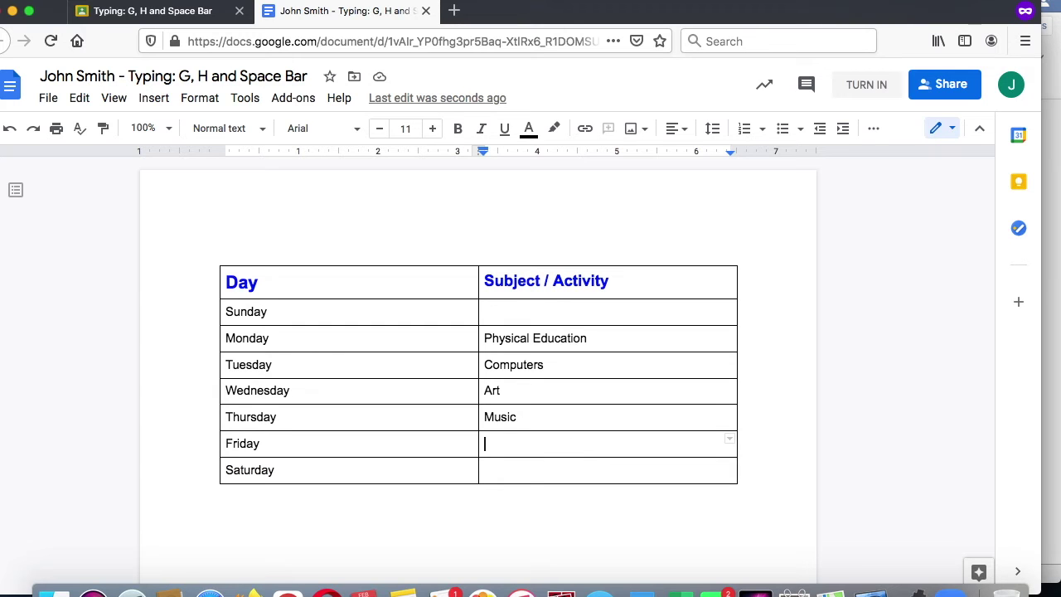
text(Google Classro)
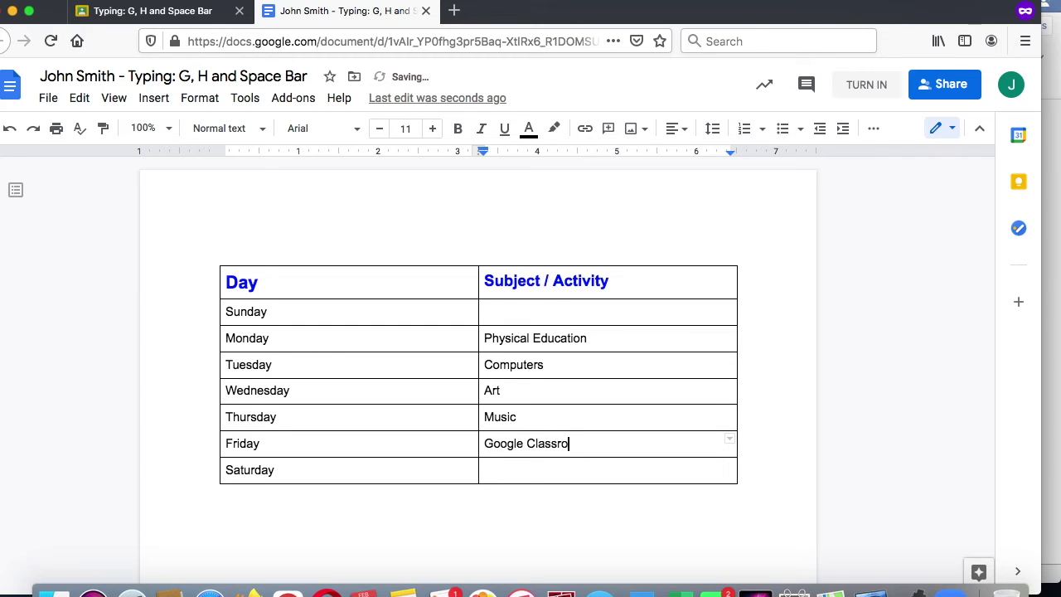
text(om / Zoom With Friends)
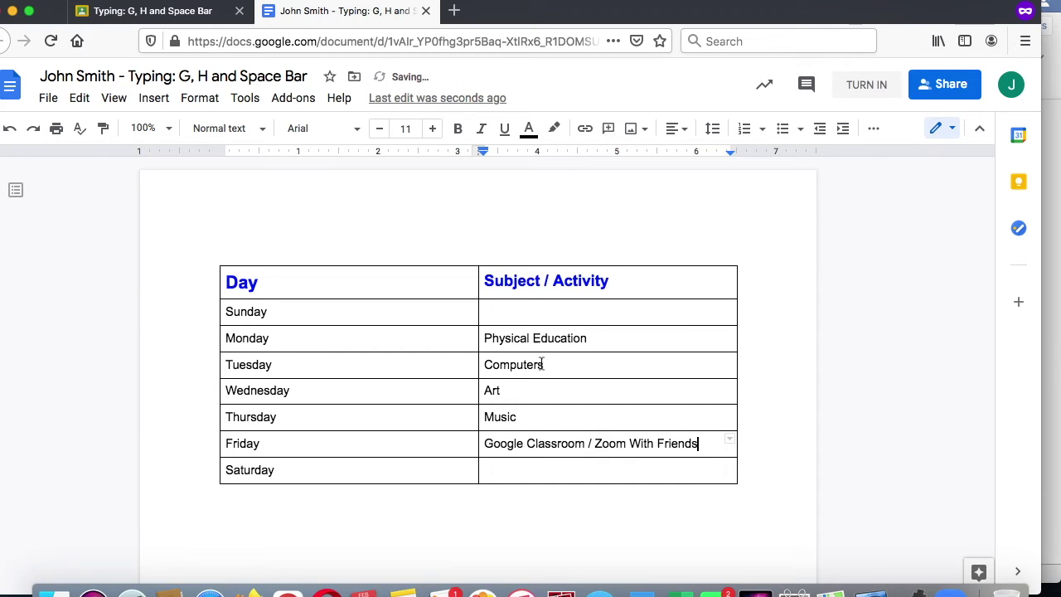
click(556, 320)
text(Church / Fami)
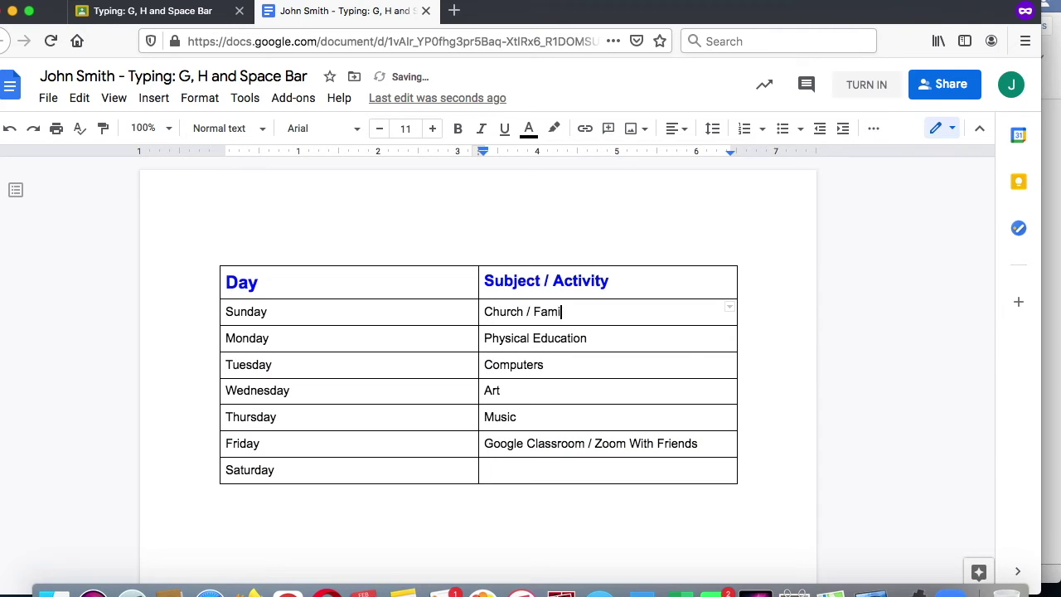
text(ly Time)
Enter "Piano Lessons / Mom's Birthday" for Saturday and add "/ Study for Math Test" to Tuesday's entry.
click(525, 470)
text(Piano Lessons)
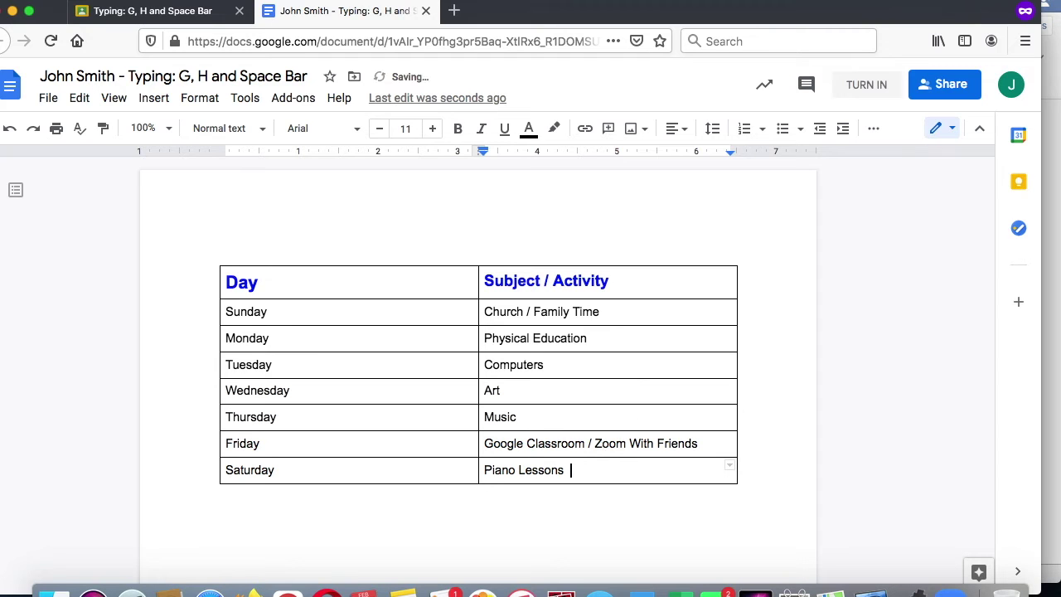
text(/ Mom)
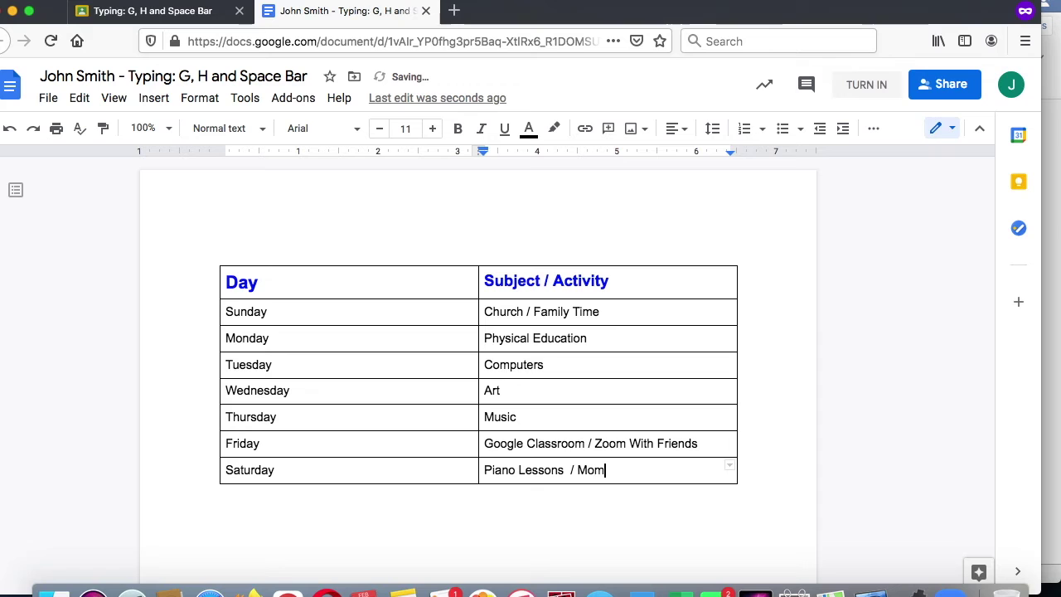
text('s Birthd)
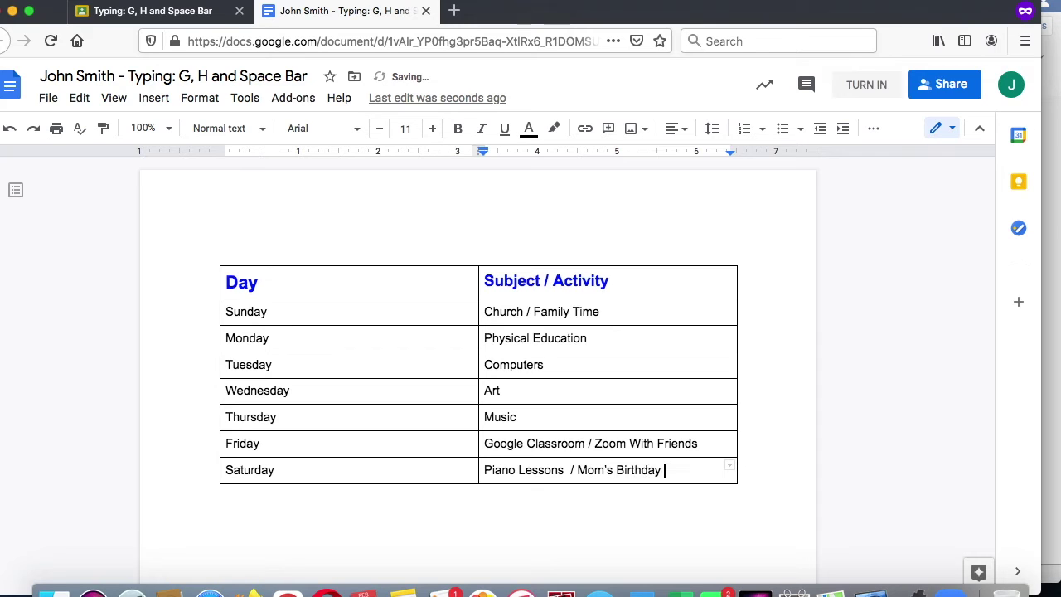
text(ay)
click(590, 370)
text(/ Study for Math Test)
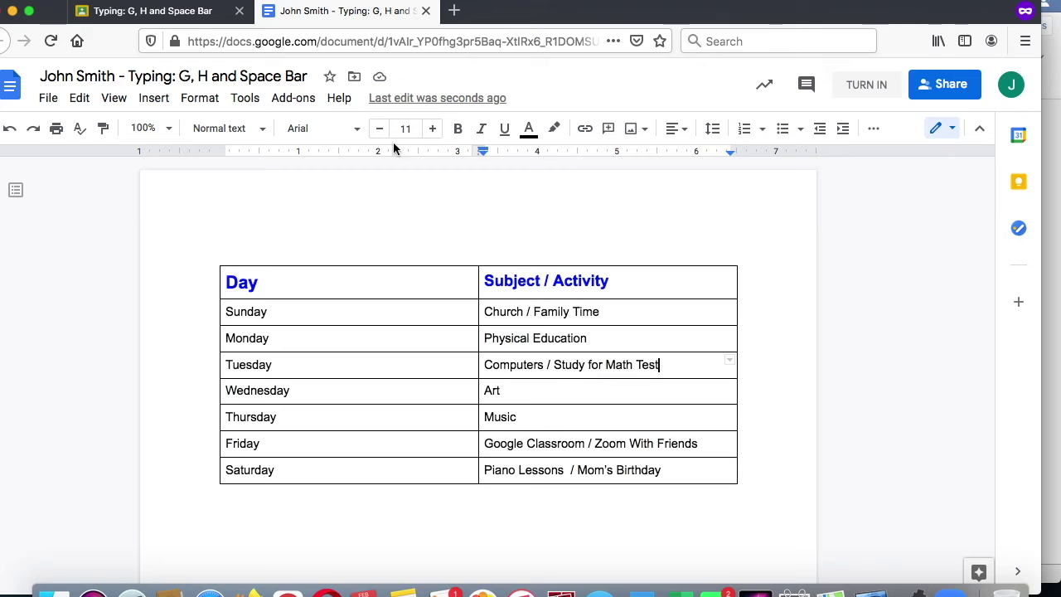
click(158, 99)
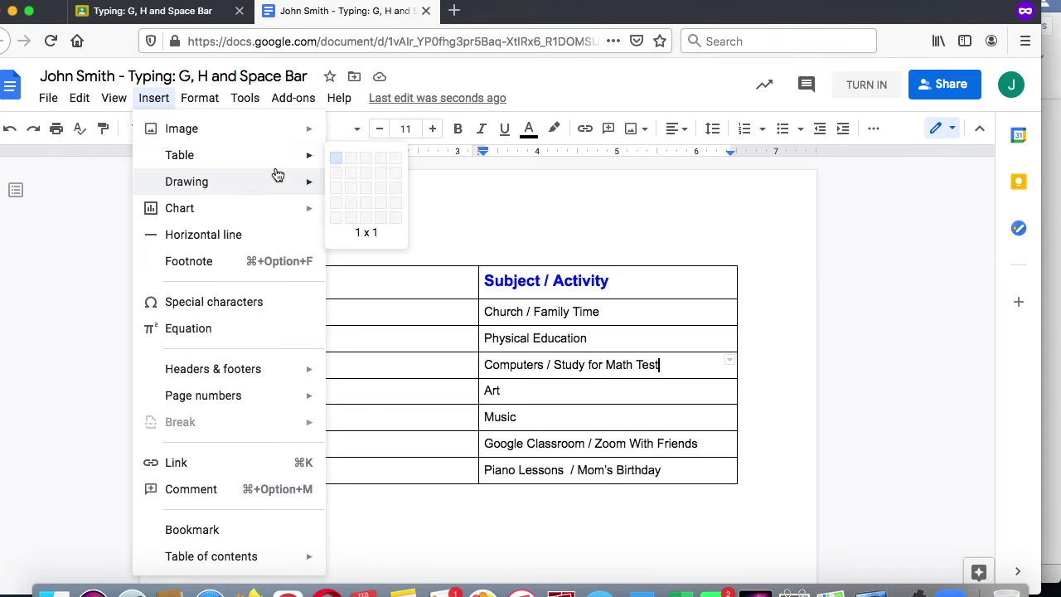
mouse_move(318, 177)
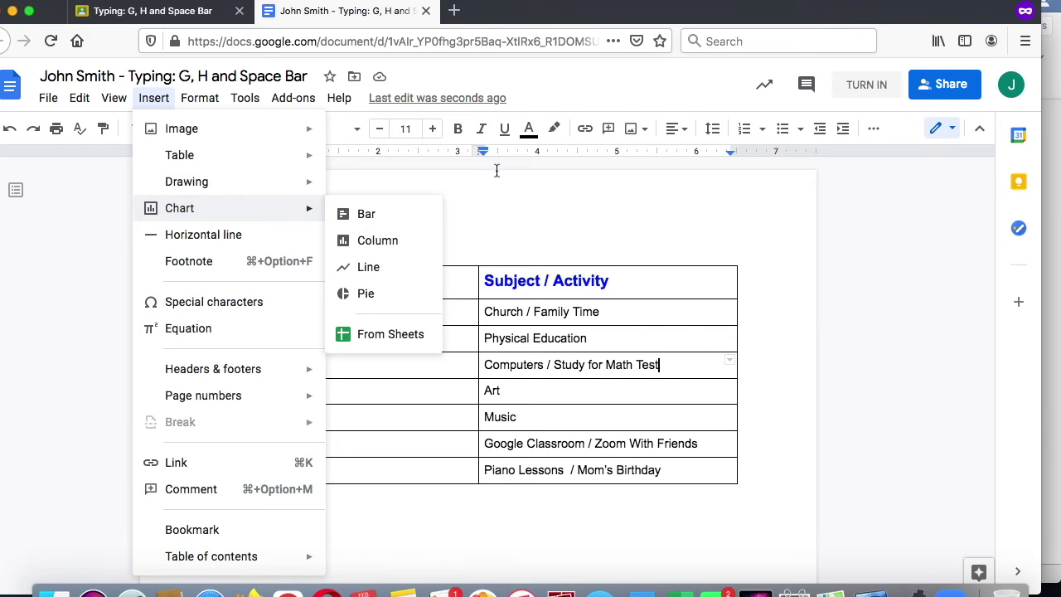
click(509, 220)
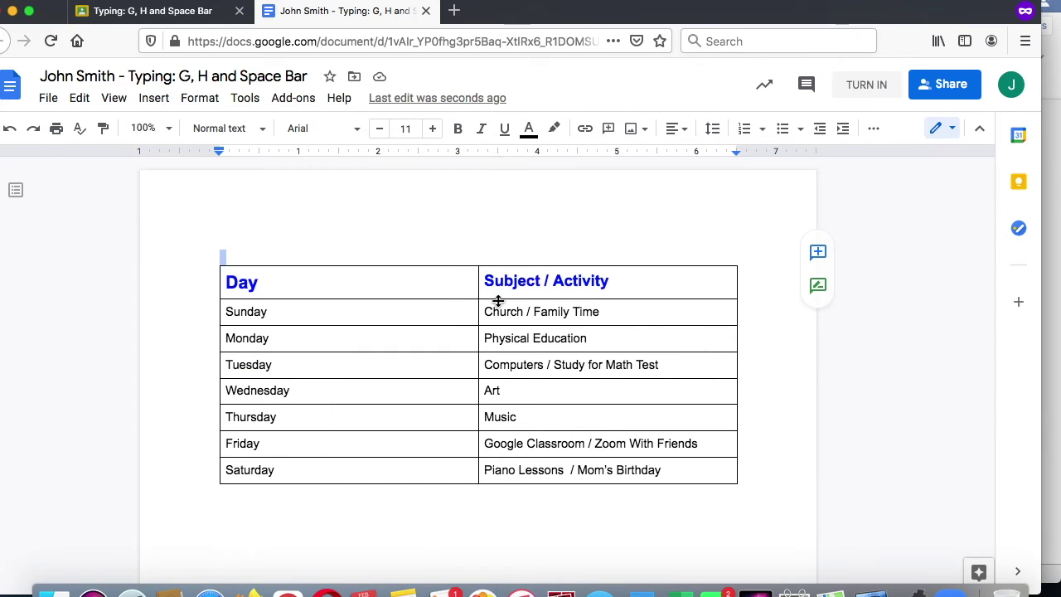
Search the web for "computers" images and insert the photo of a single desktop computer below the table.
scroll(488, 306, down, 1)
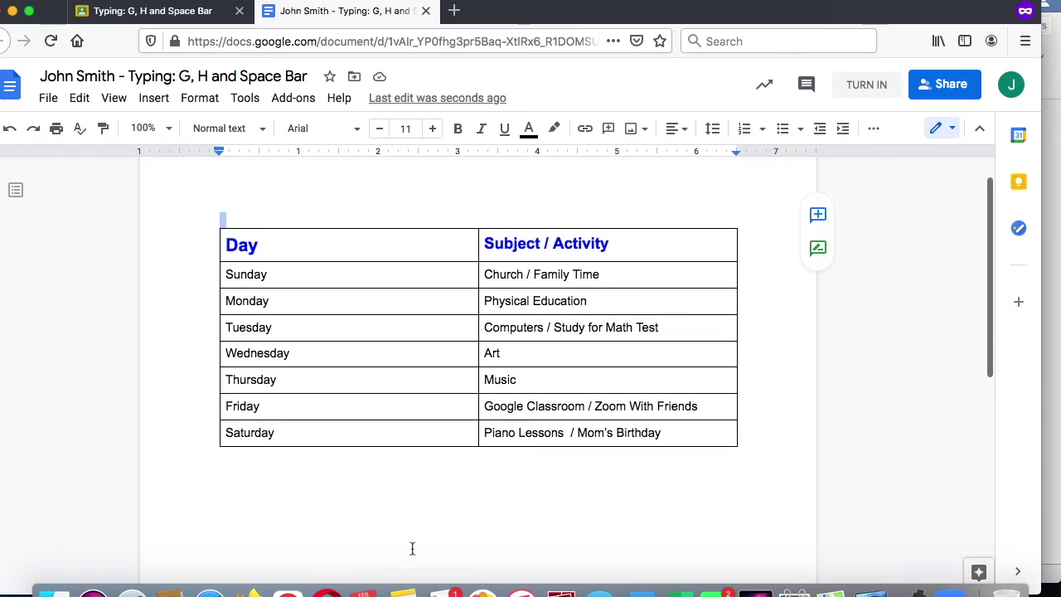
click(306, 528)
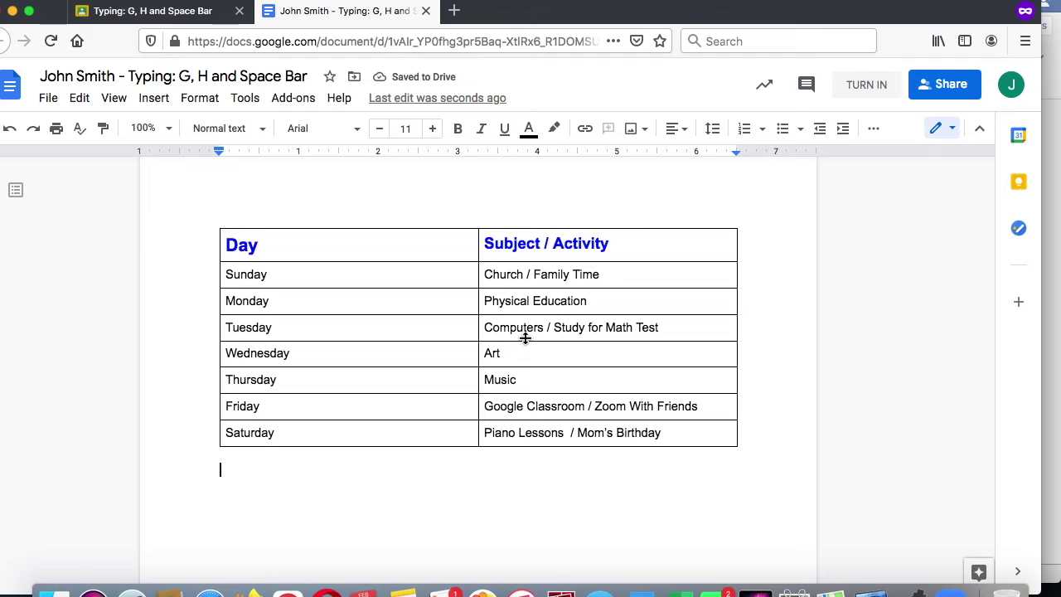
click(154, 100)
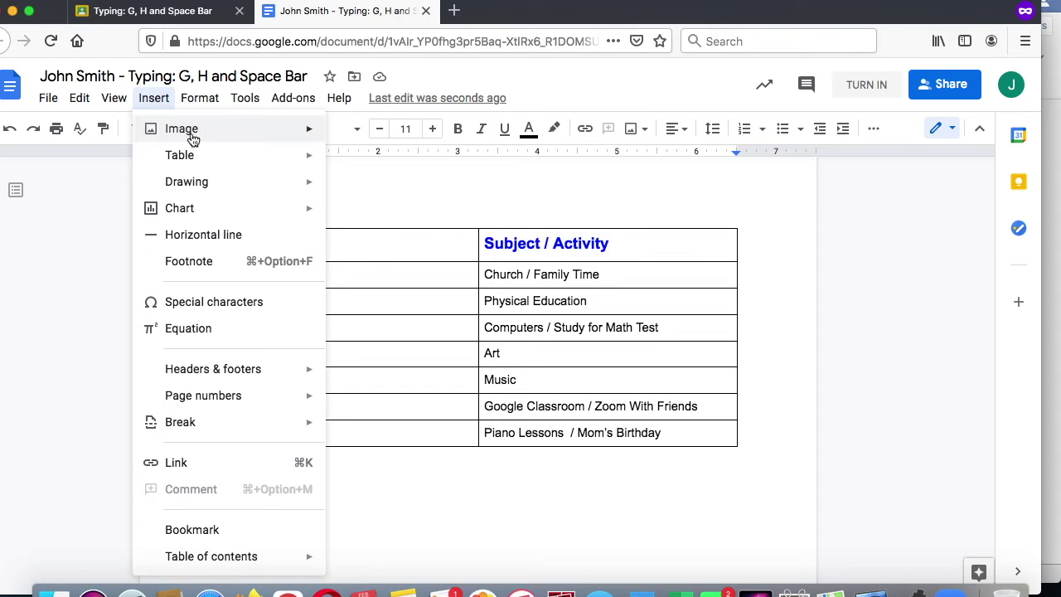
mouse_move(187, 132)
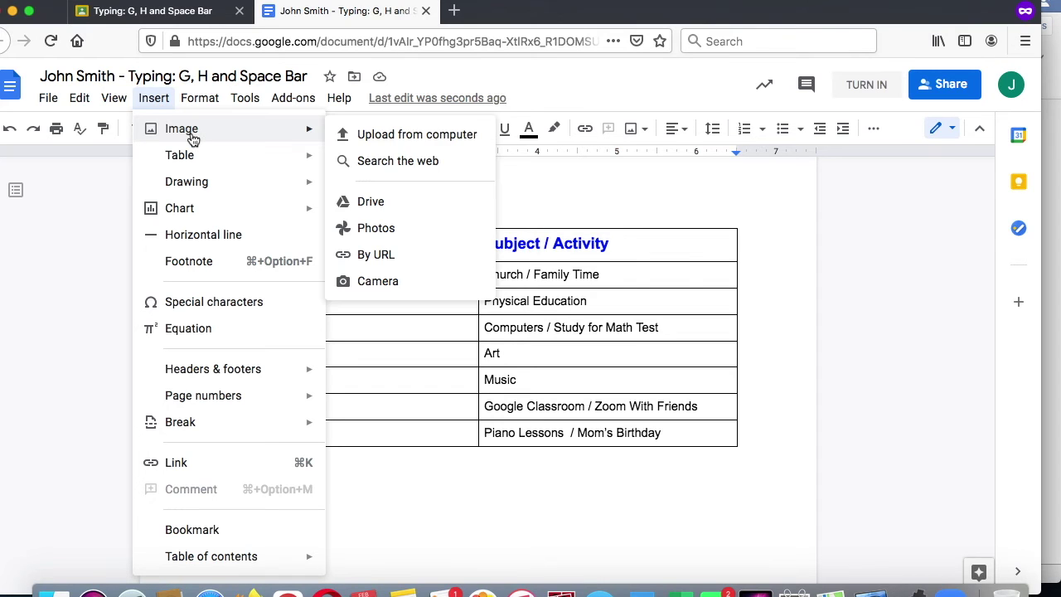
click(379, 162)
text(computers)
key(Return)
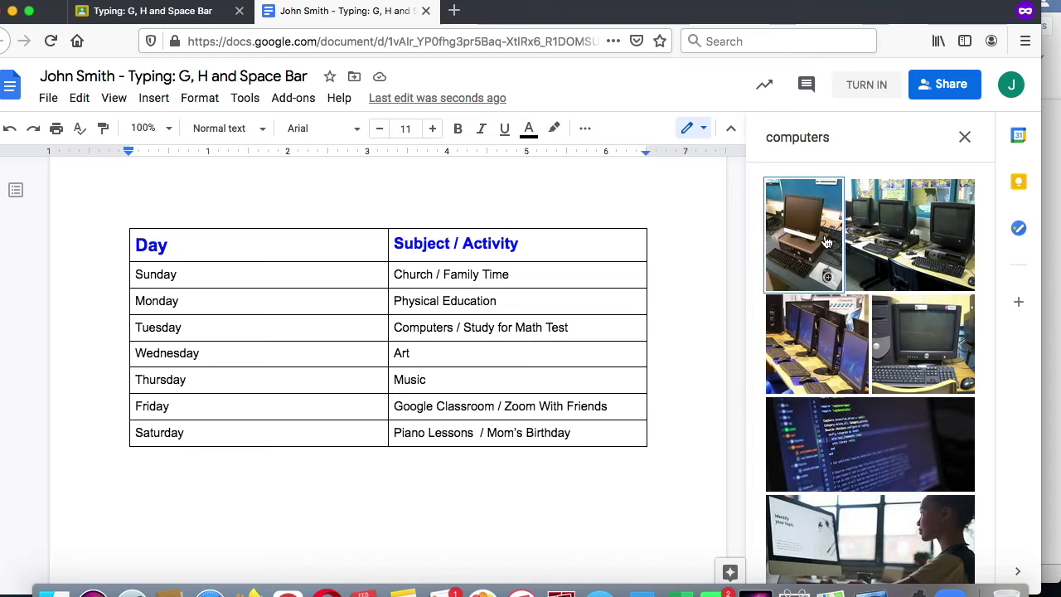
click(827, 242)
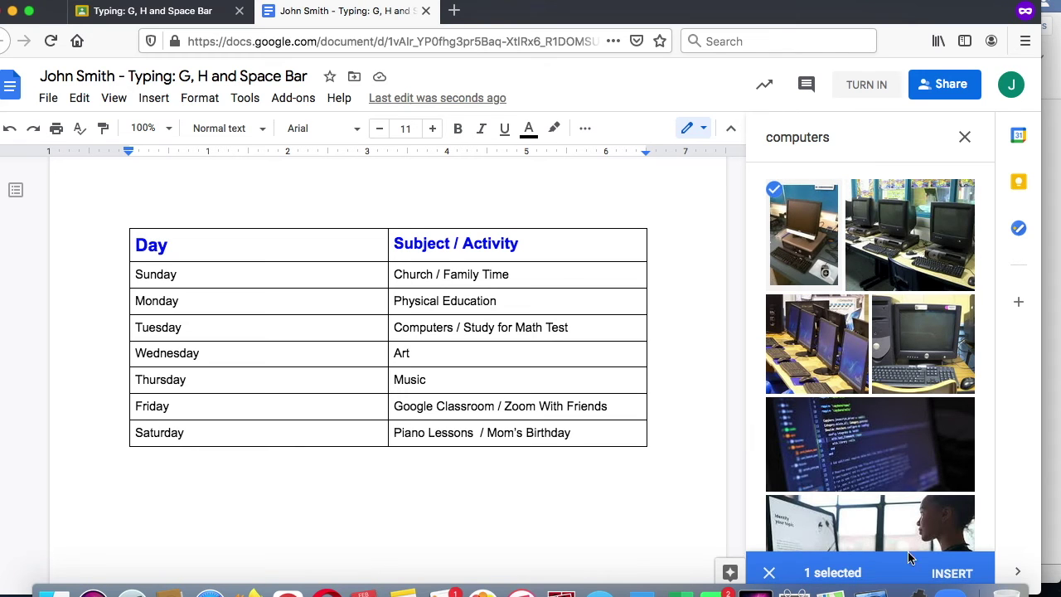
click(937, 572)
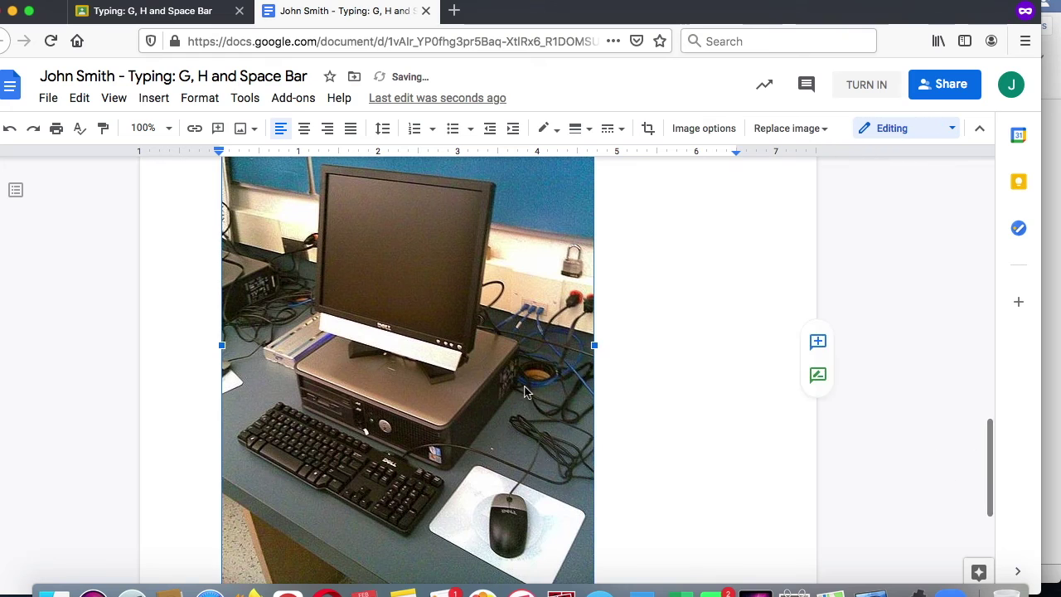
Shrink the computer photo to about 1.6 inches wide and 1.9 inches high.
scroll(528, 392, up, 2)
scroll(527, 392, down, 3)
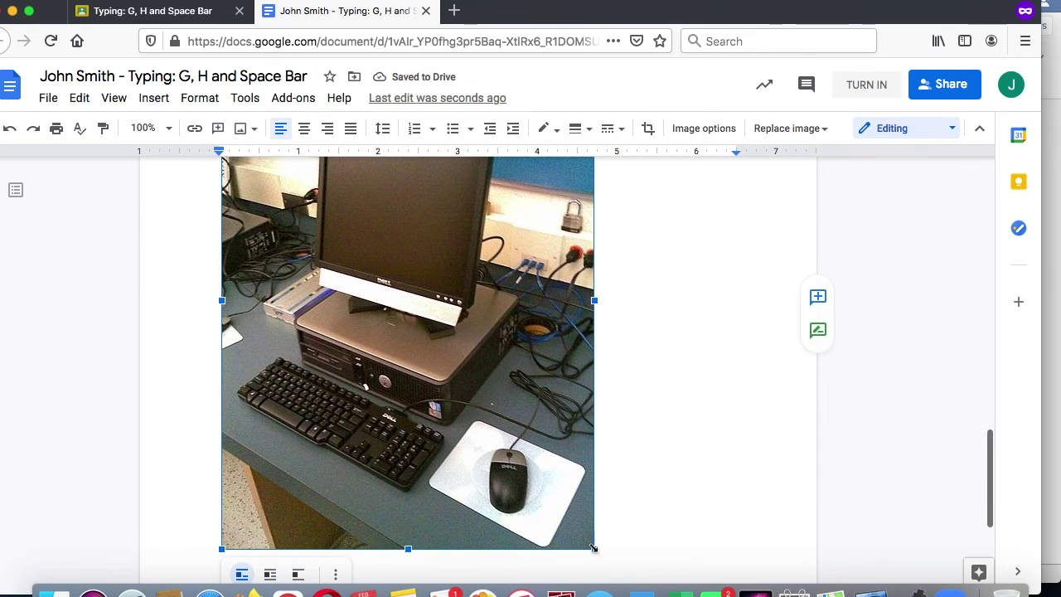
drag(593, 547, 390, 264)
scroll(364, 298, up, 5)
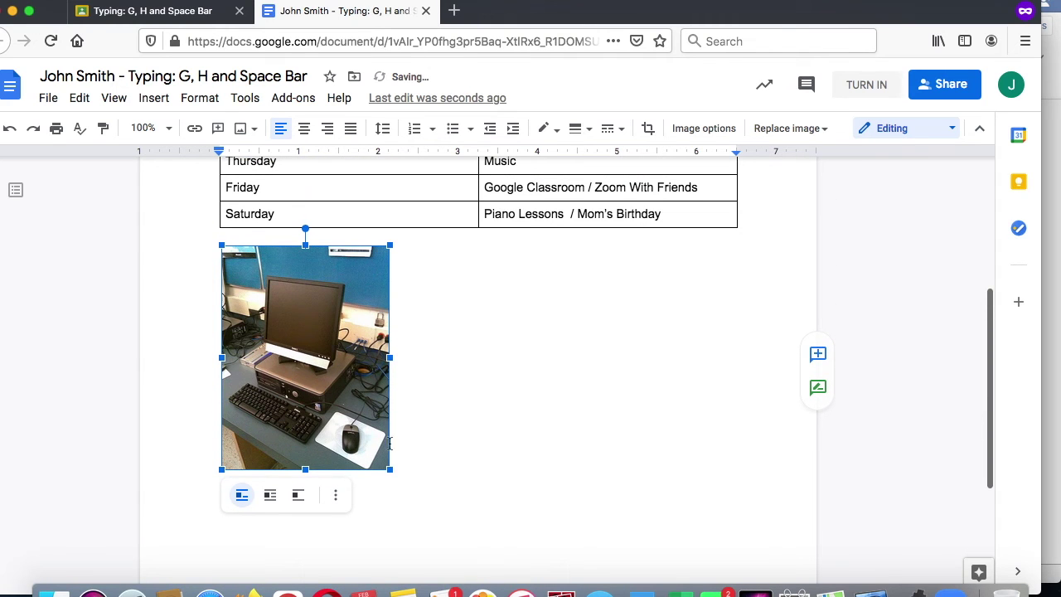
drag(305, 470, 305, 415)
drag(382, 410, 285, 396)
Place the cursor after the computer photo and search the web for "piano" images to insert.
click(439, 355)
scroll(443, 355, up, 4)
scroll(443, 356, up, 1)
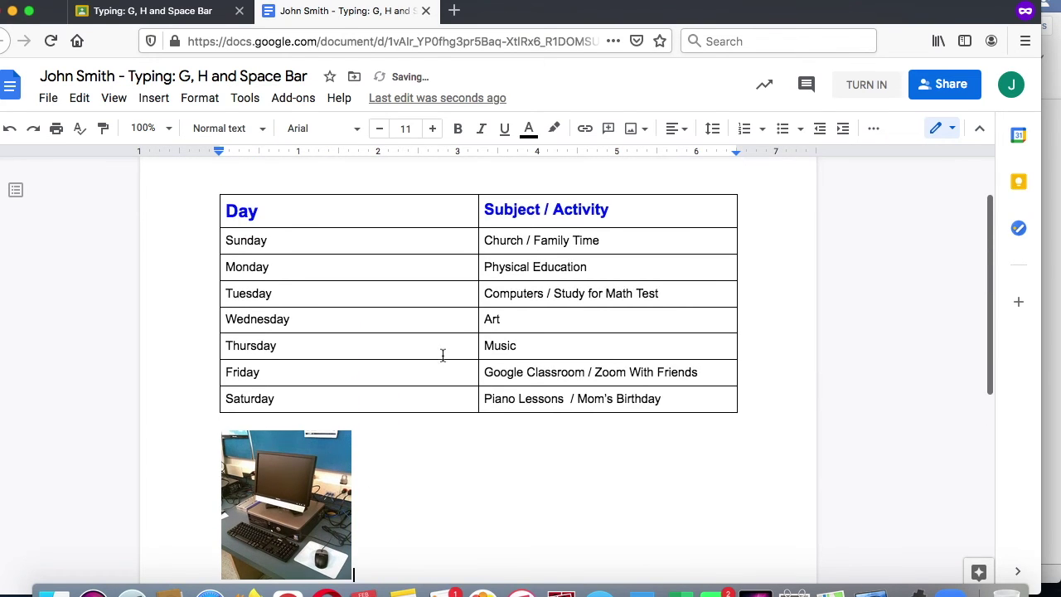
click(154, 98)
mouse_move(192, 135)
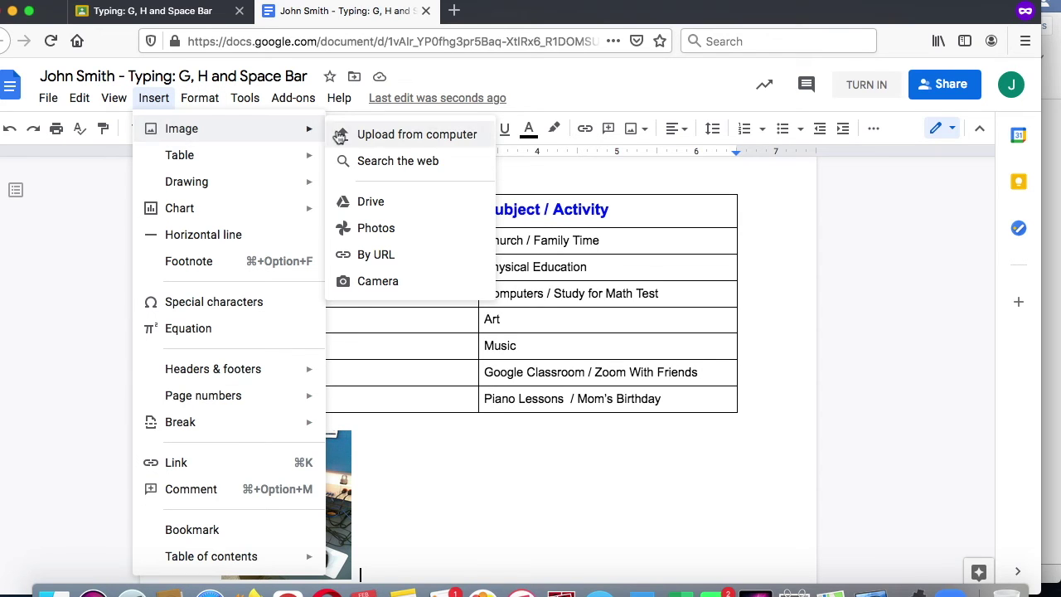
click(358, 161)
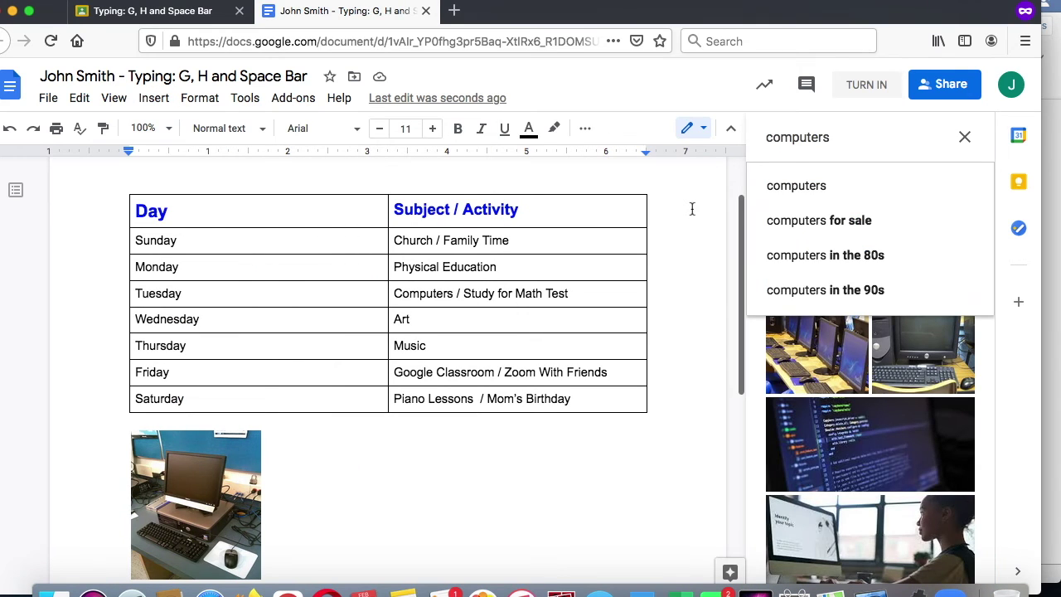
key(BackSpace)
key(BackSpace)
key(BackSpace)
key(BackSpace)
key(BackSpace)
key(BackSpace)
key(BackSpace)
key(BackSpace)
key(BackSpace)
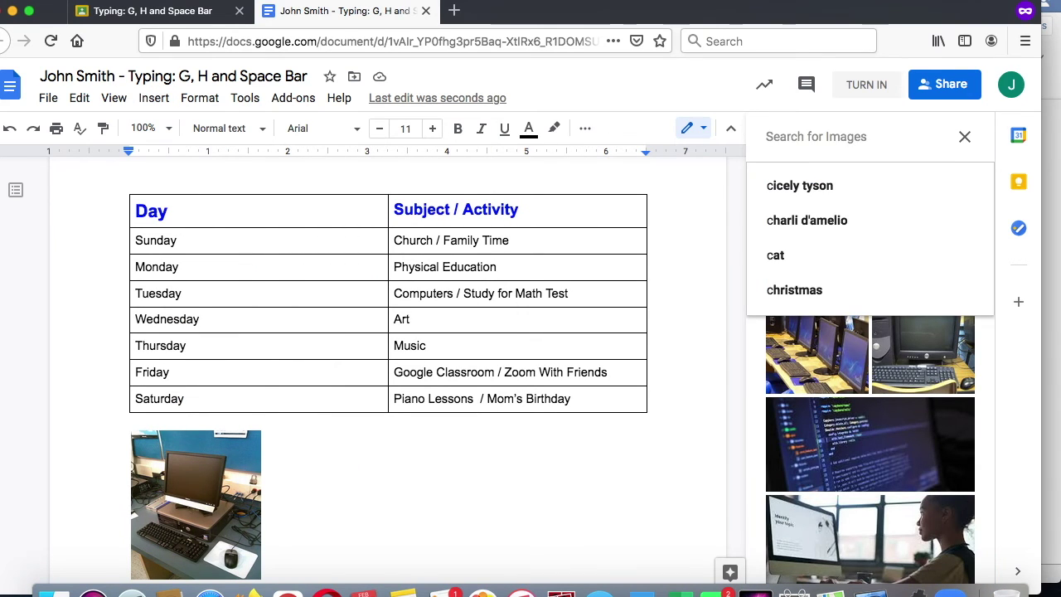
text(piano)
key(Return)
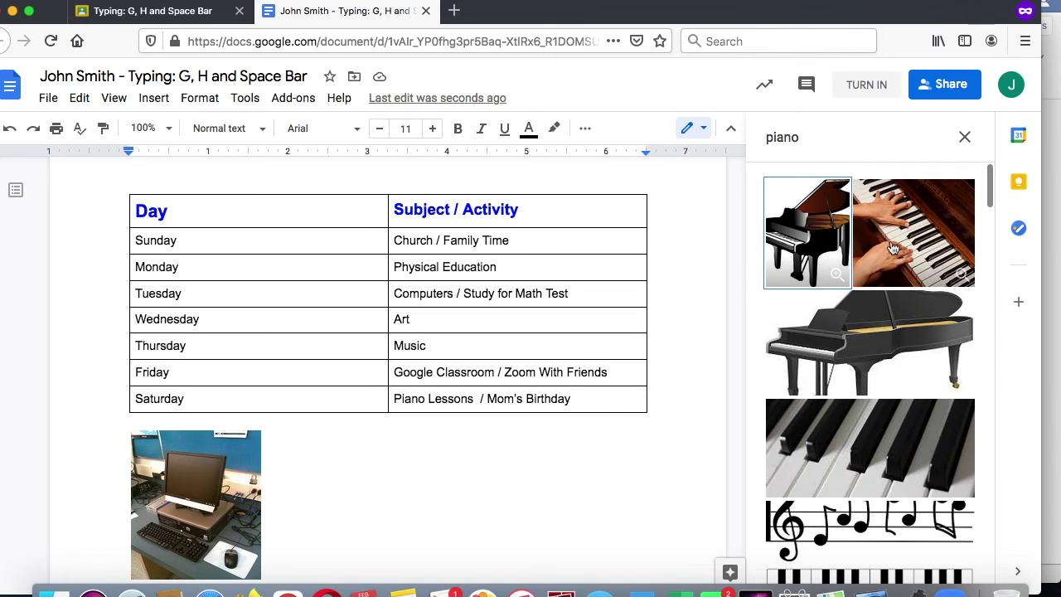
Insert the photo of hands playing piano keys and shrink it to about 2.9 inches wide, beside the computer photo.
click(892, 236)
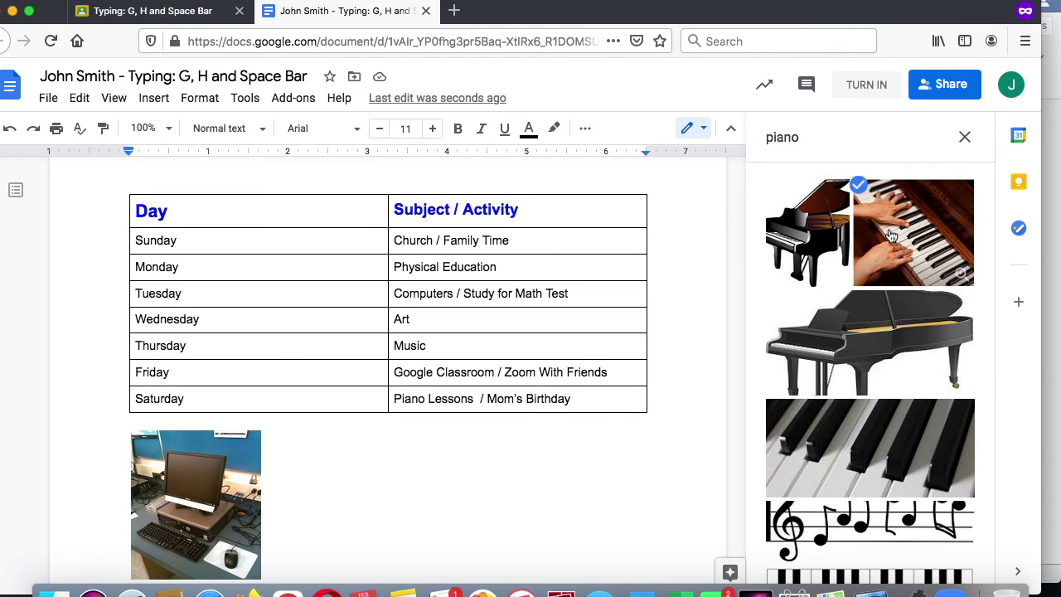
click(946, 569)
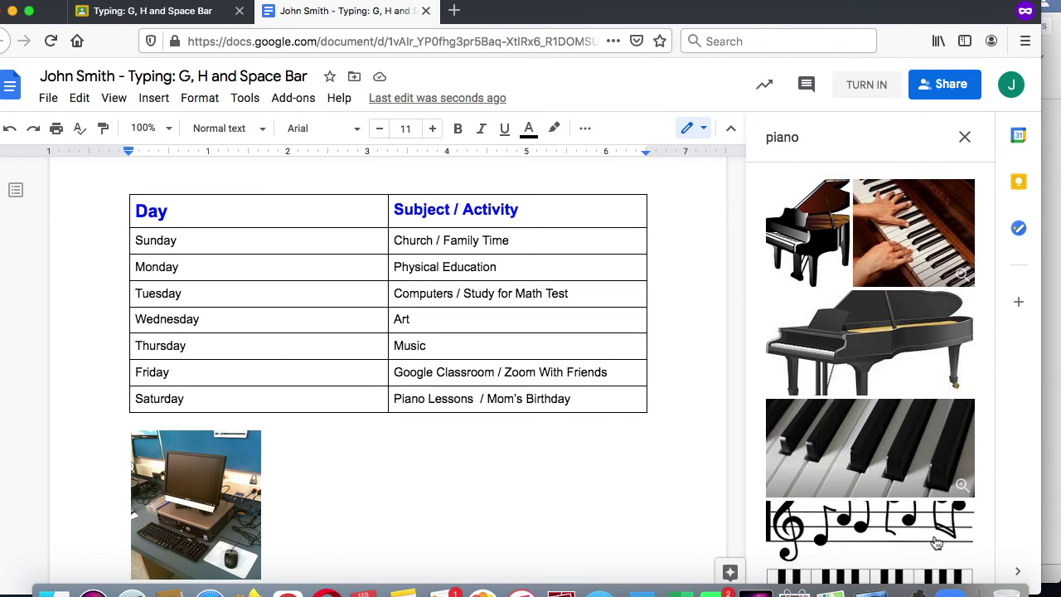
click(939, 248)
click(949, 572)
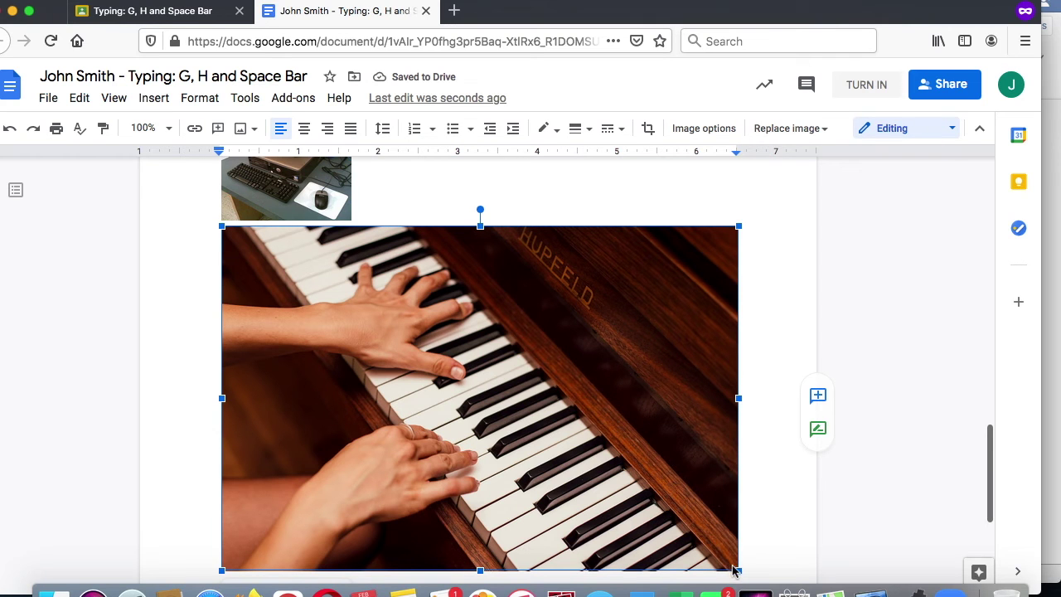
drag(738, 571, 452, 377)
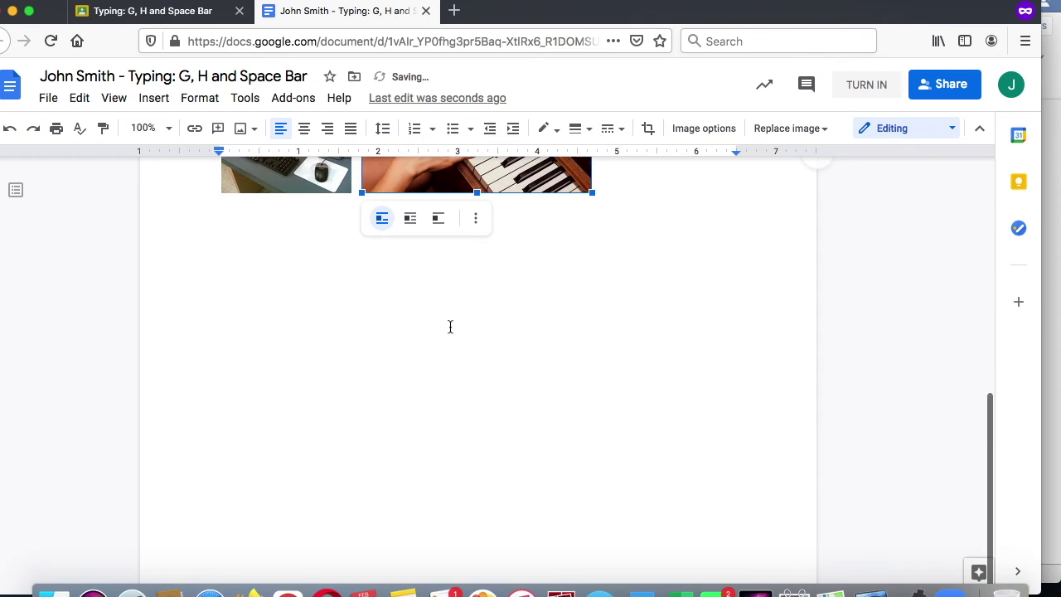
Deselect the piano photo and add blank lines above the schedule table.
scroll(539, 341, up, 5)
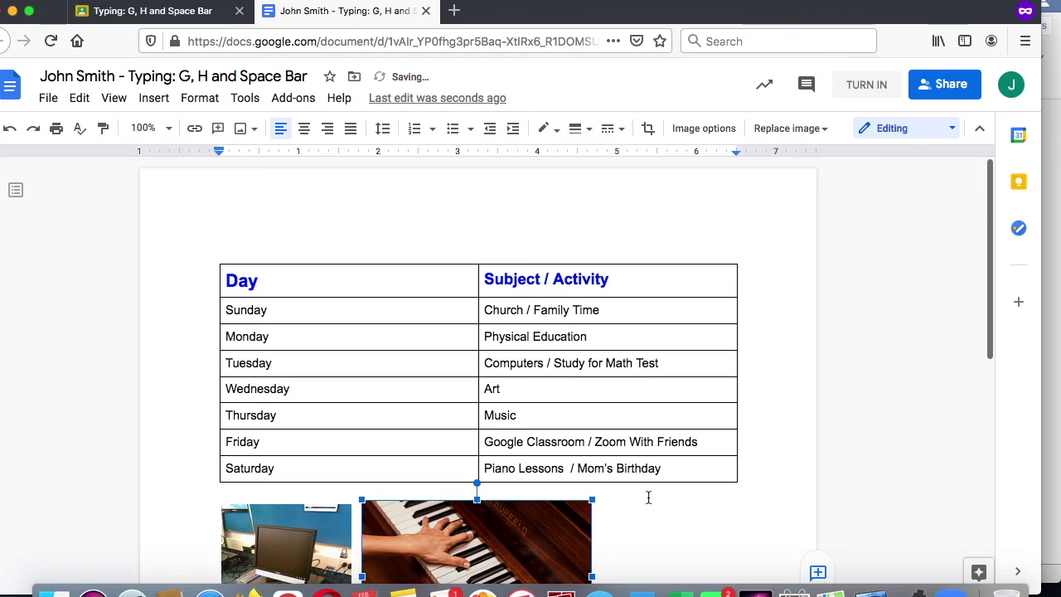
scroll(649, 493, down, 1)
click(648, 497)
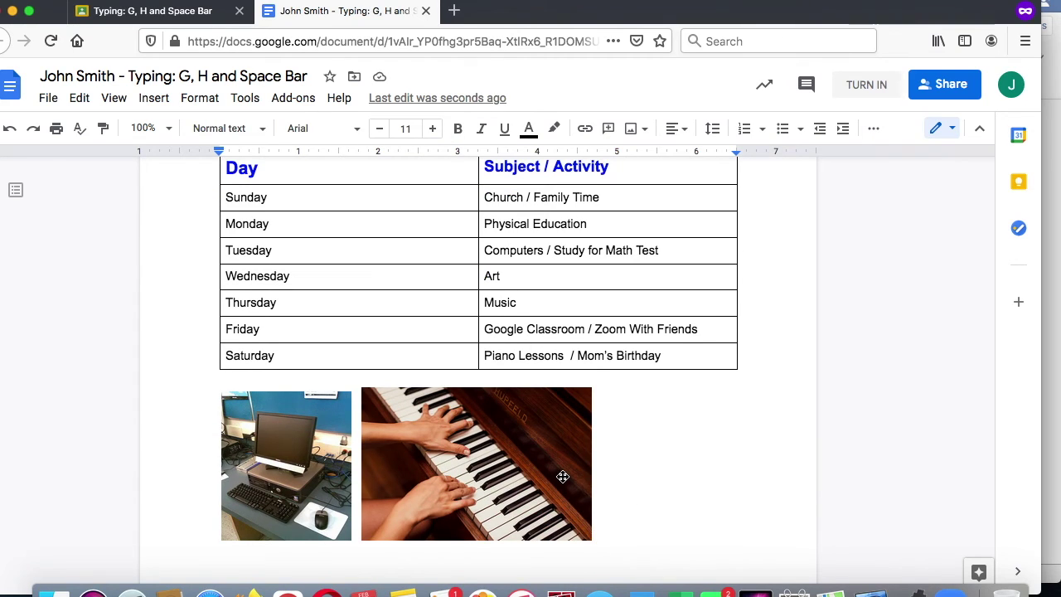
scroll(563, 477, up, 2)
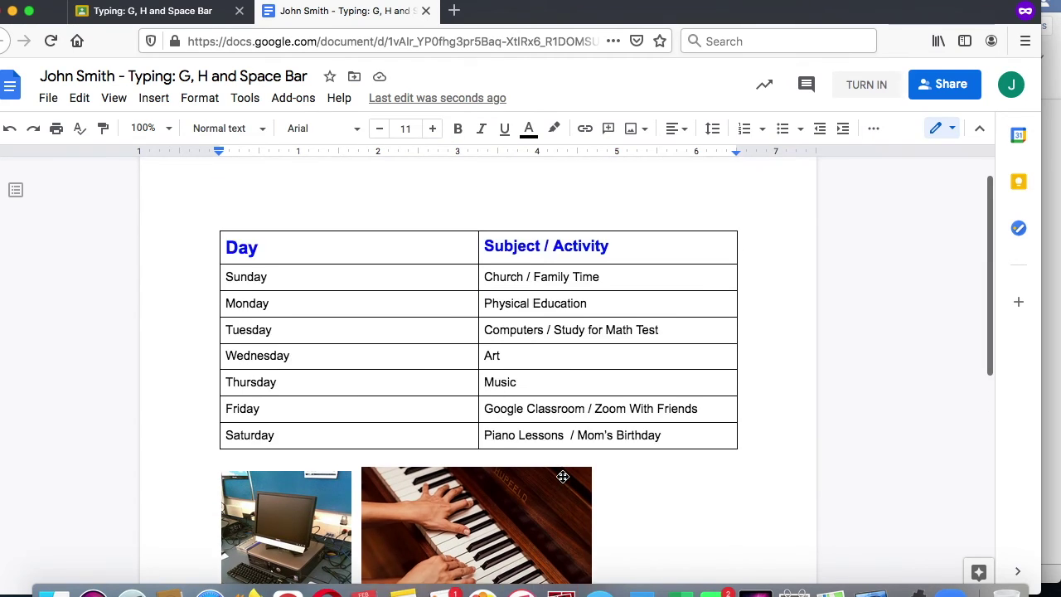
click(428, 213)
key(Return)
key(Return)
key(Return)
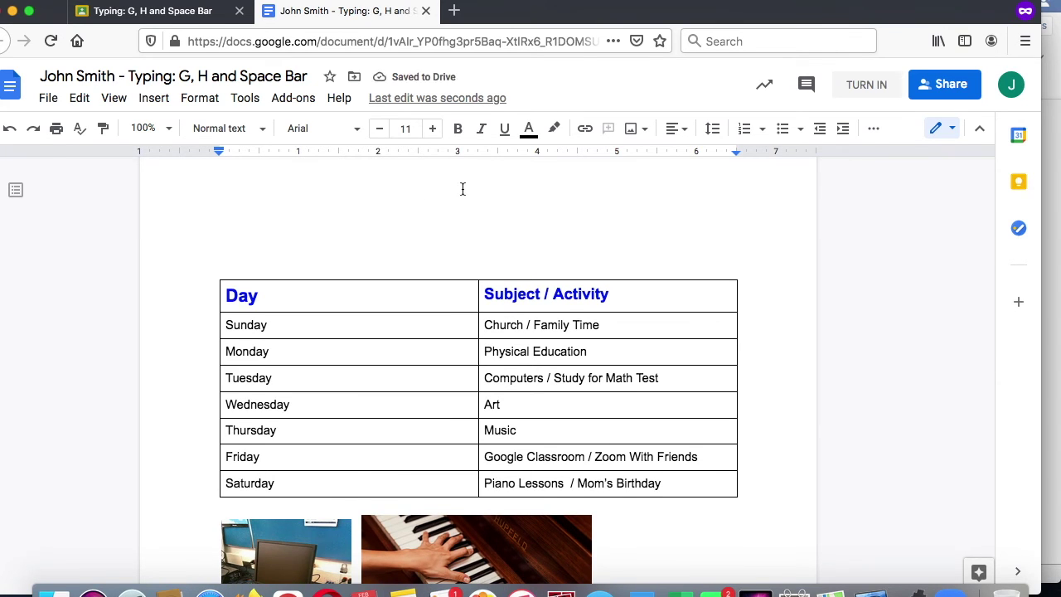
Format the blank line above the table as bold, centred text at font size 17.
click(461, 130)
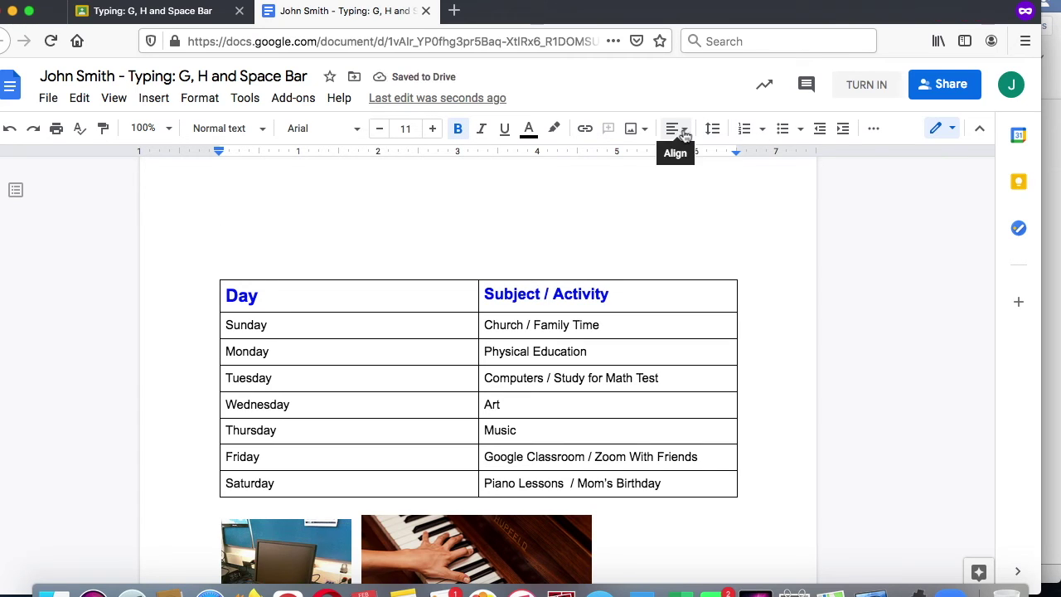
click(678, 131)
click(631, 163)
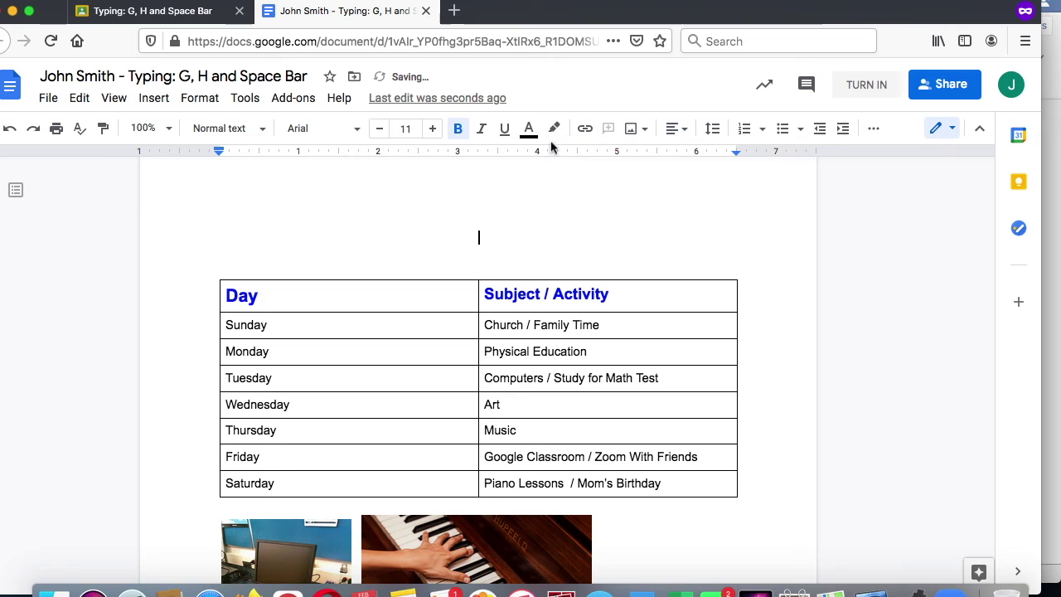
click(432, 128)
click(432, 129)
click(432, 129)
click(432, 129)
click(432, 128)
click(432, 128)
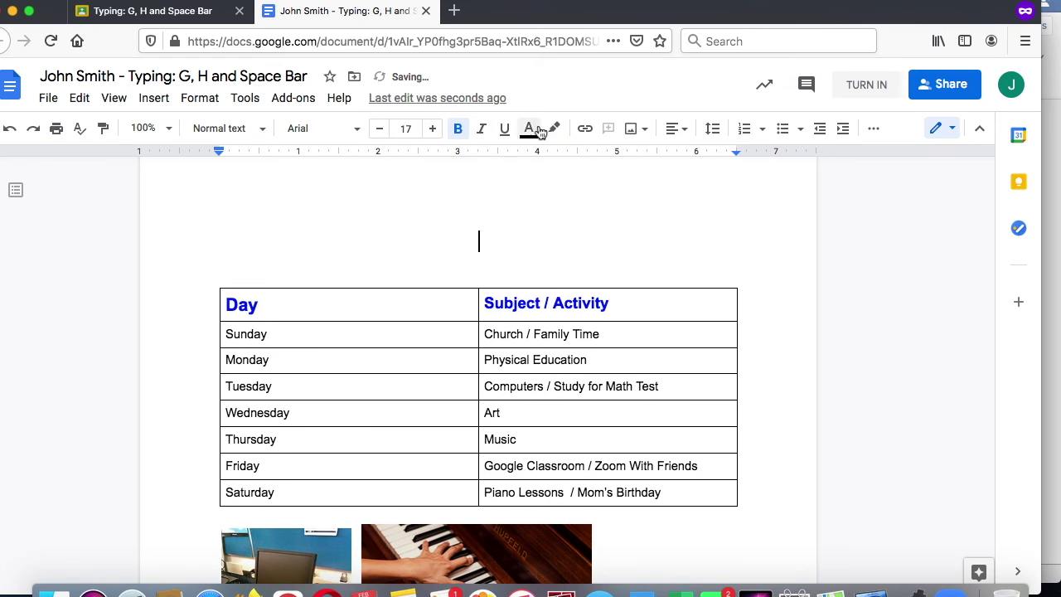
click(554, 128)
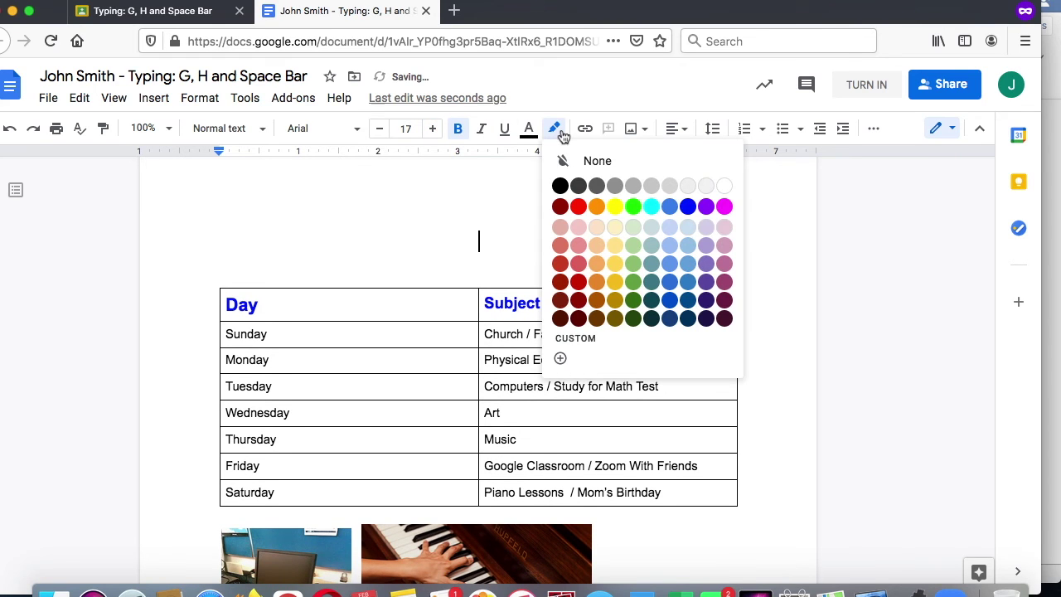
click(685, 207)
key(BackSpace)
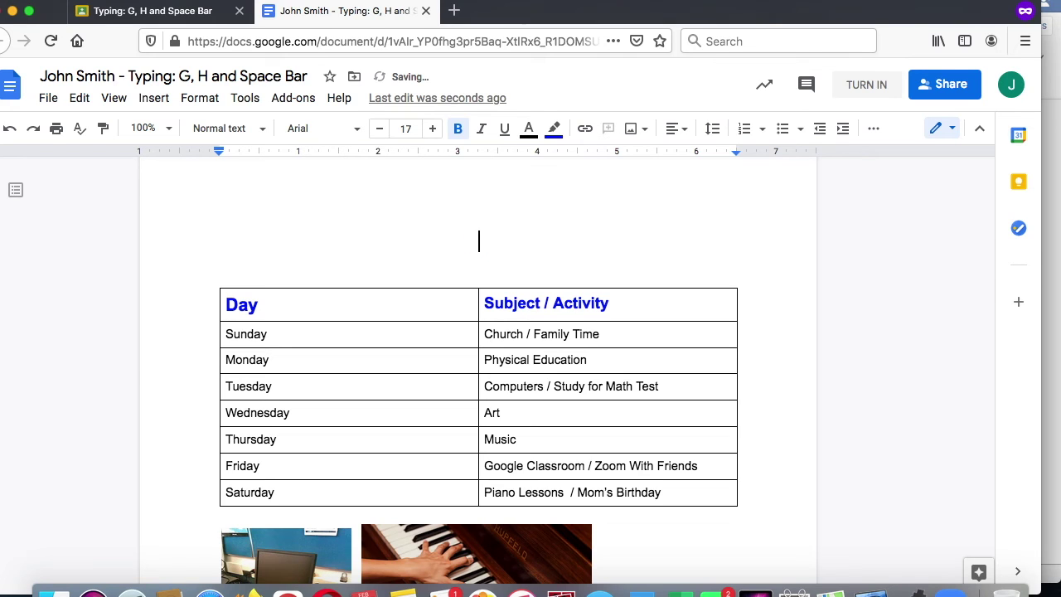
click(554, 128)
click(590, 165)
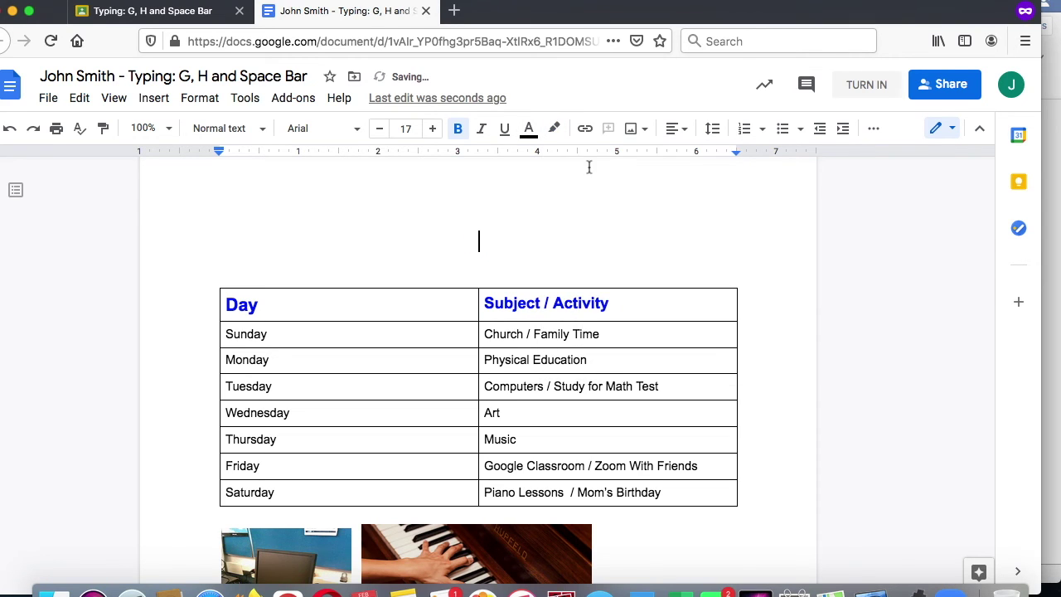
Set the text colour to blue and enter the title "My Schedule" above the table.
click(529, 130)
click(663, 181)
text(My Schedule)
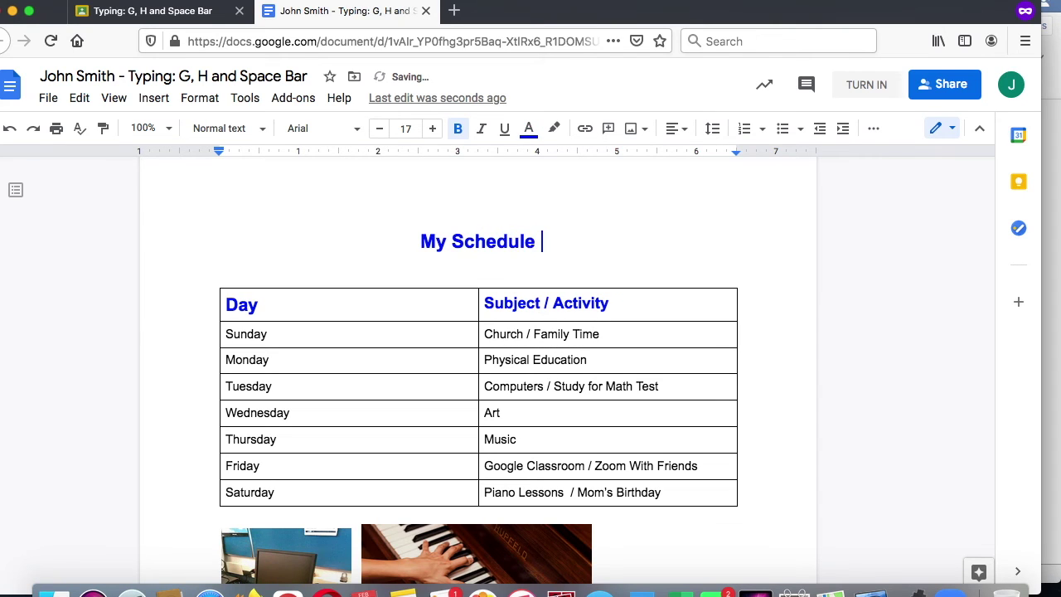
Look over the finished document and turn it in for the Classroom assignment "Typing: G, H and Space Bar".
scroll(622, 218, down, 4)
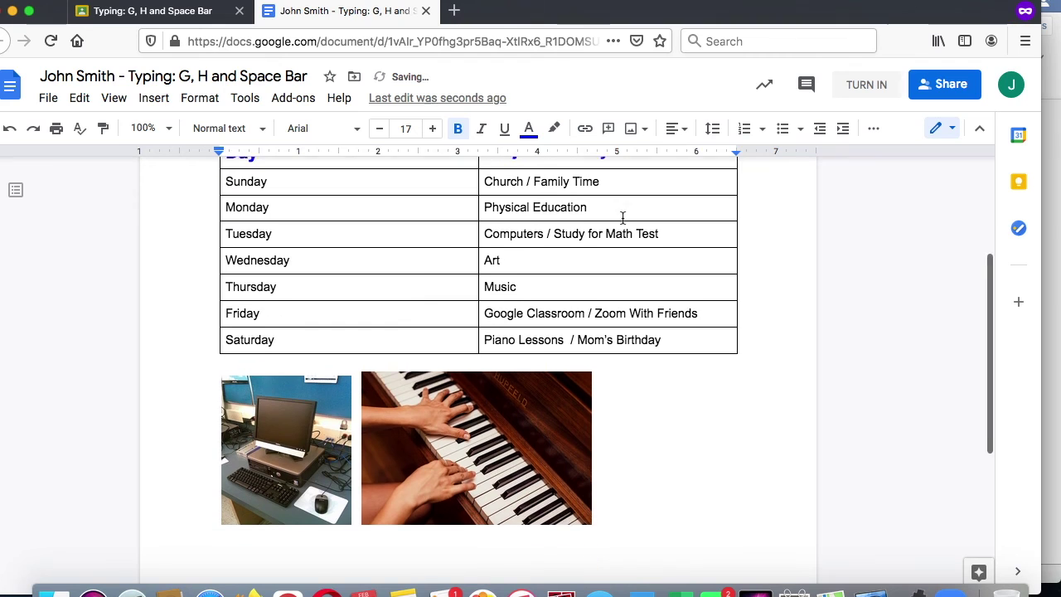
scroll(690, 217, up, 4)
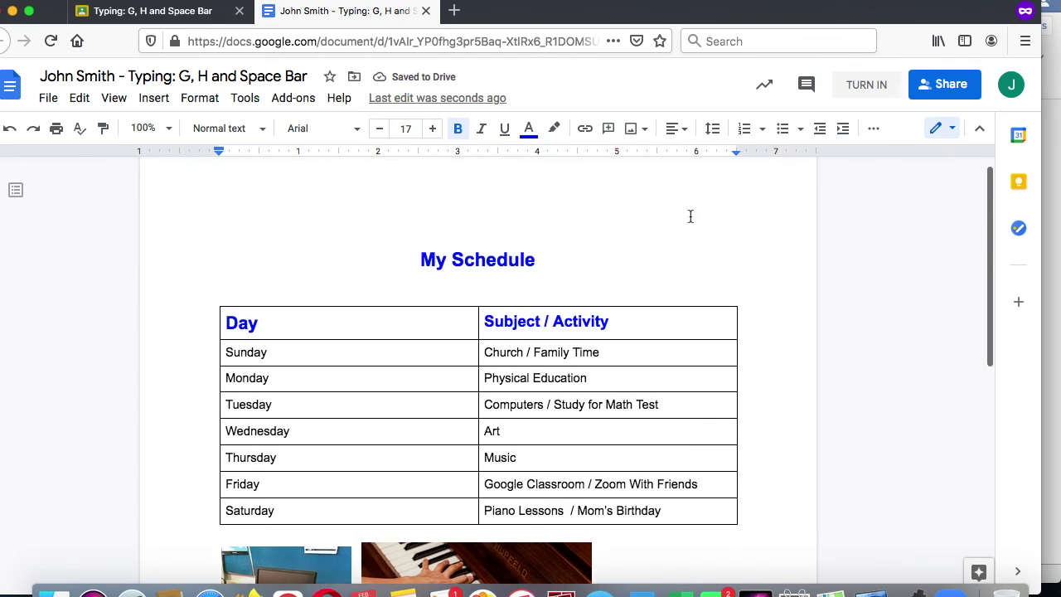
click(853, 85)
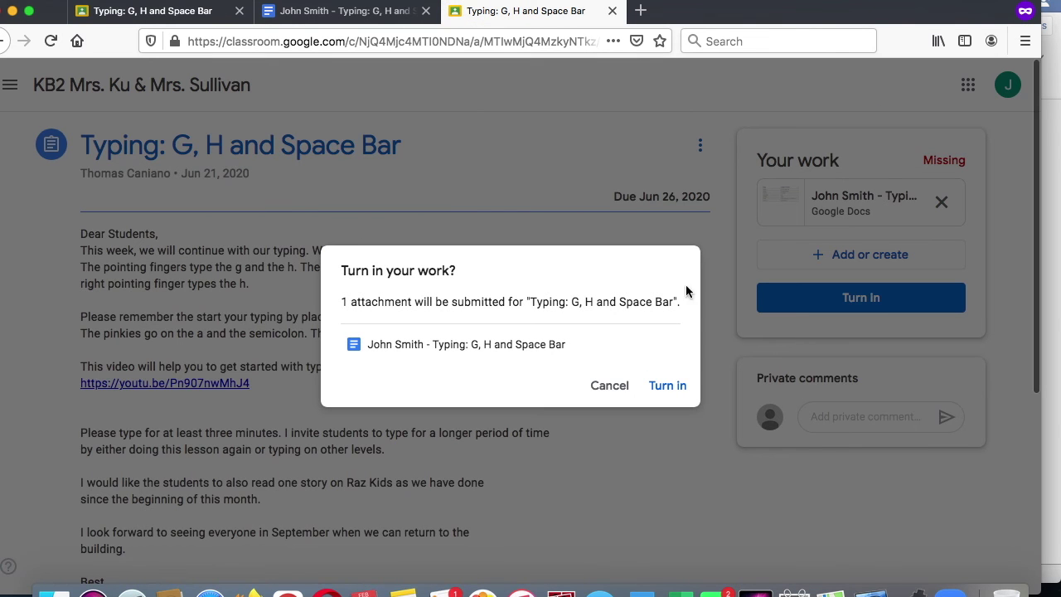
click(668, 386)
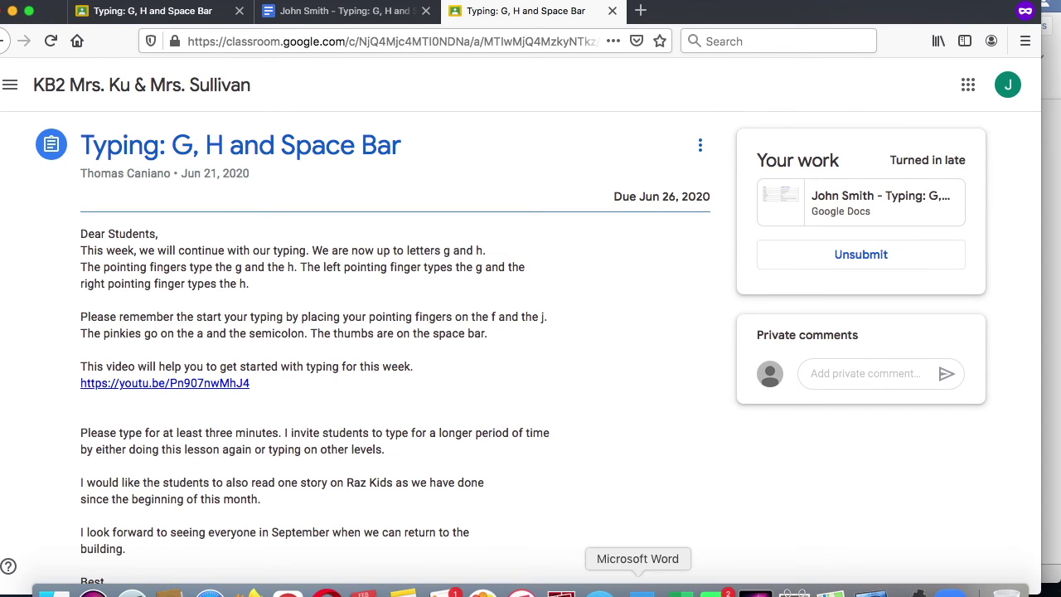
Switch to Microsoft Word and set the blank document's font to Calibri Light at size 24.
click(644, 590)
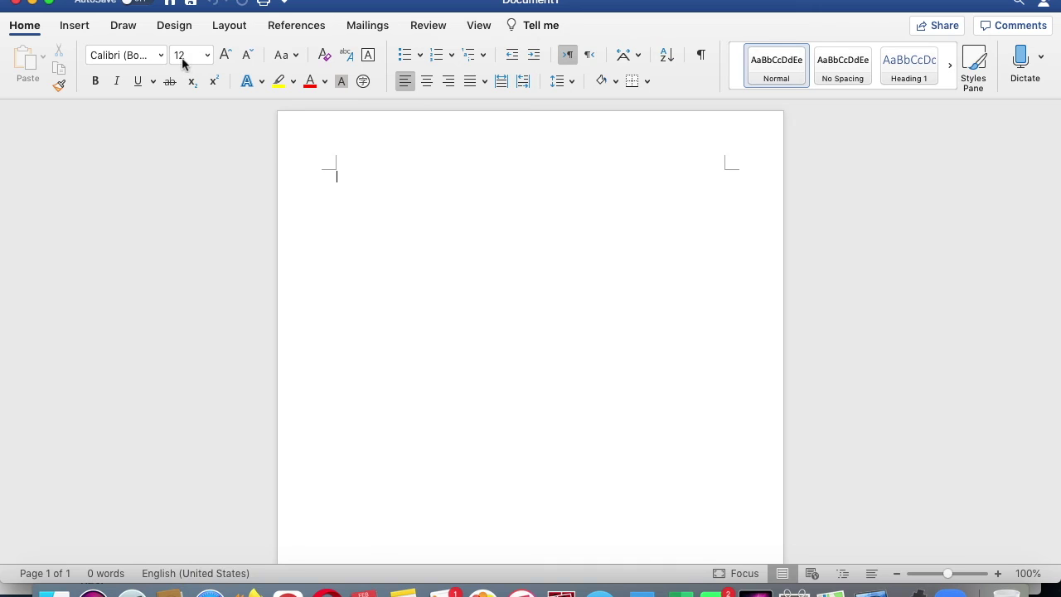
click(160, 62)
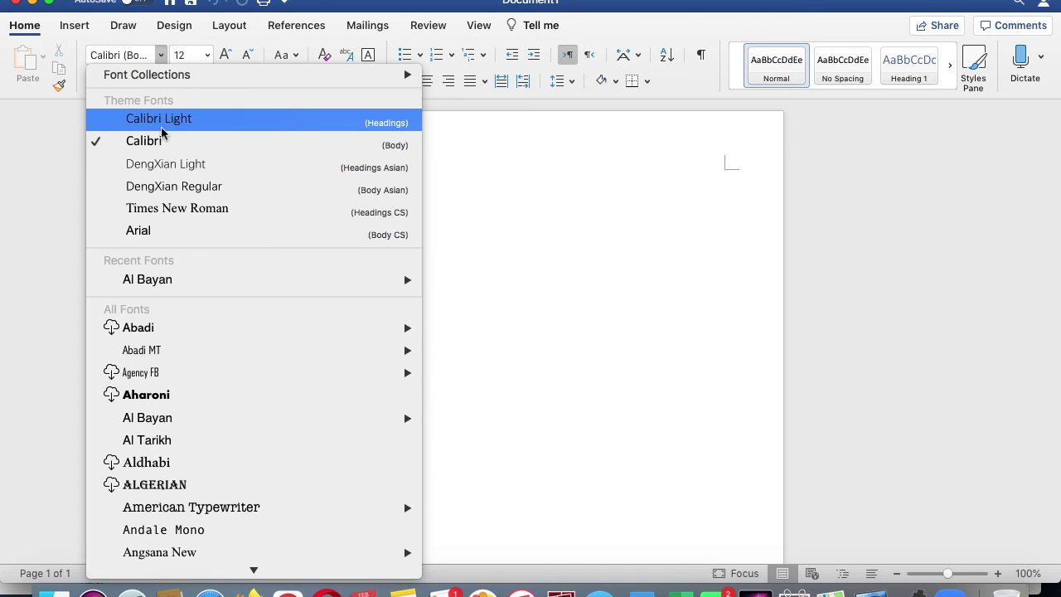
click(222, 118)
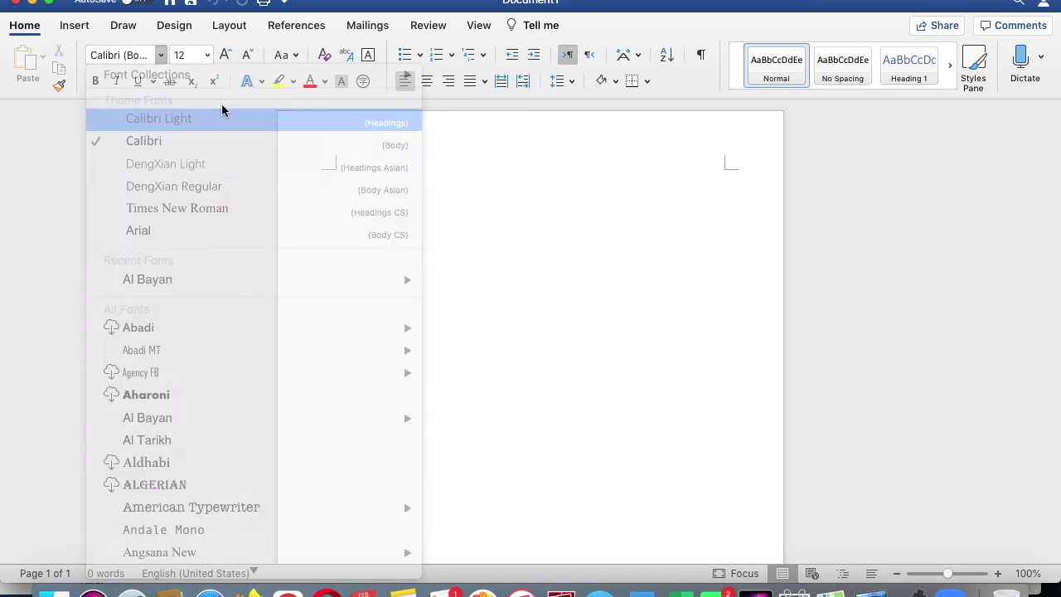
click(225, 54)
click(226, 55)
click(226, 55)
click(226, 55)
Enter the centred red title "My Schedule" and start a new line below it.
click(427, 80)
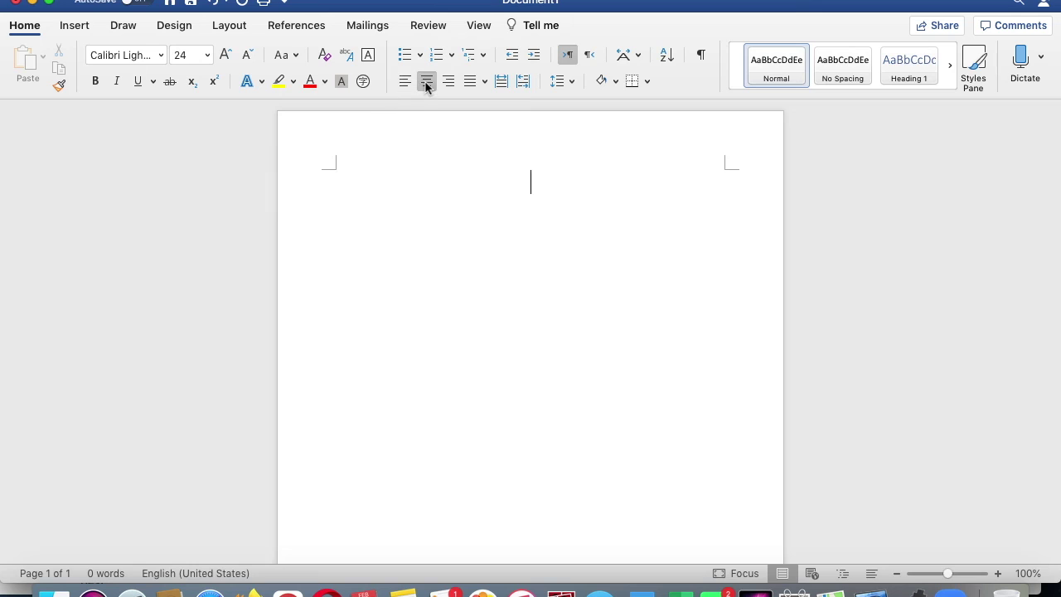
click(315, 86)
text(My )
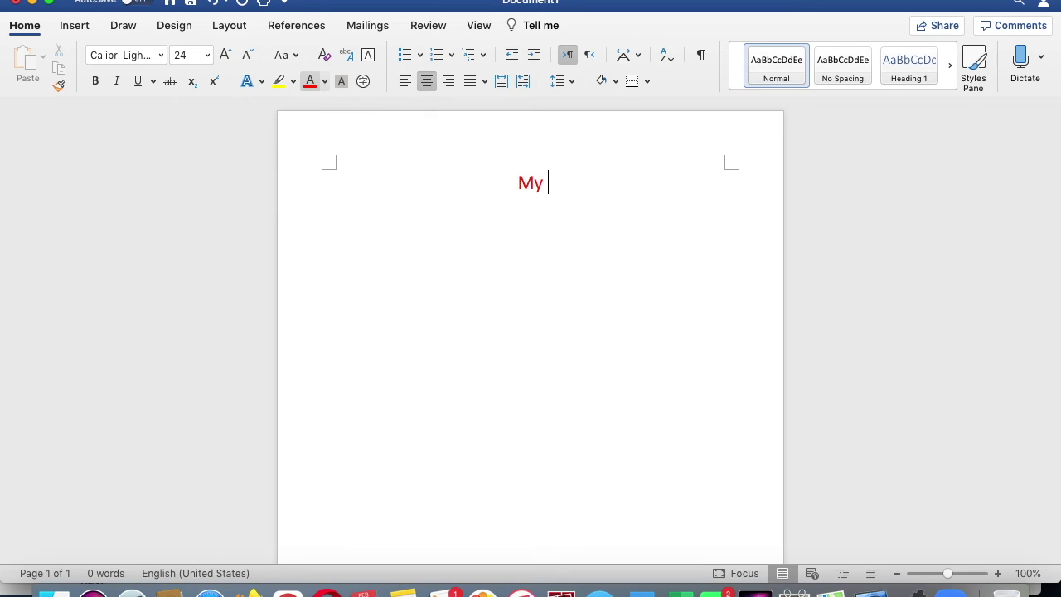
text(Schedule)
key(Return)
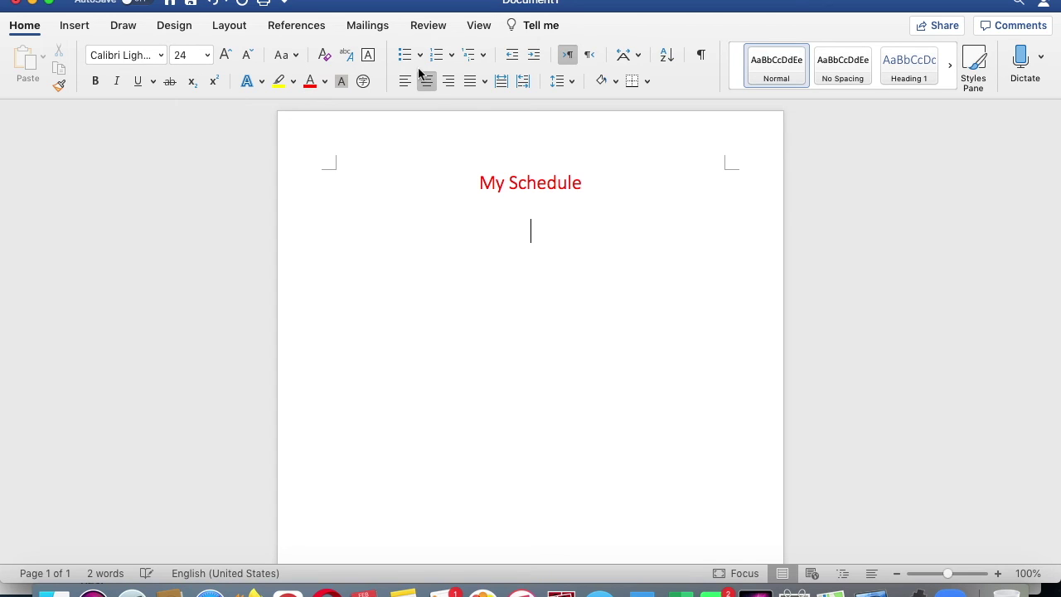
Left-align the line below the title and insert a table with 2 columns and 8 rows.
click(412, 80)
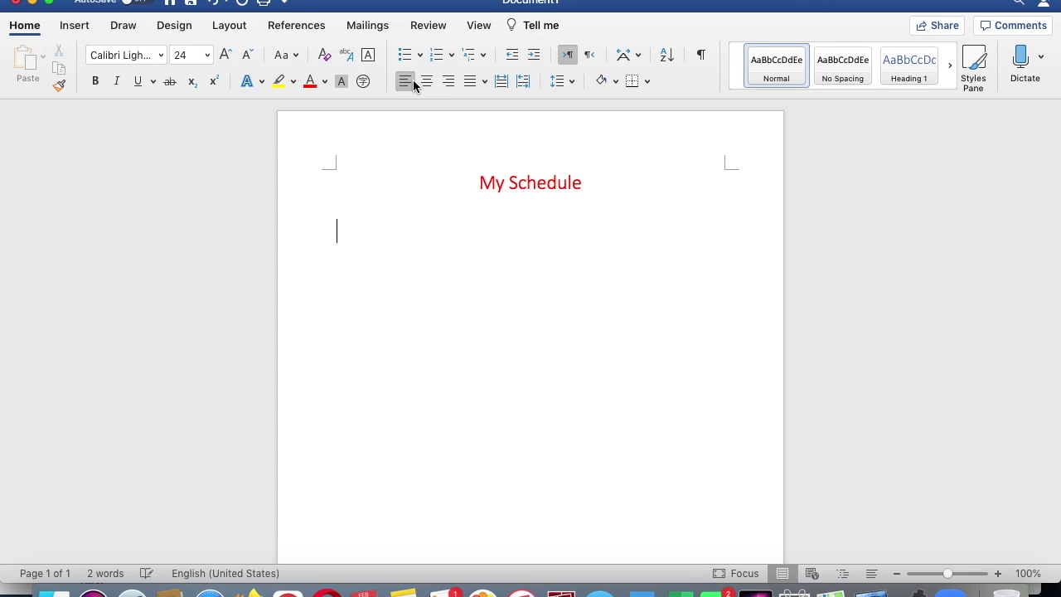
click(76, 27)
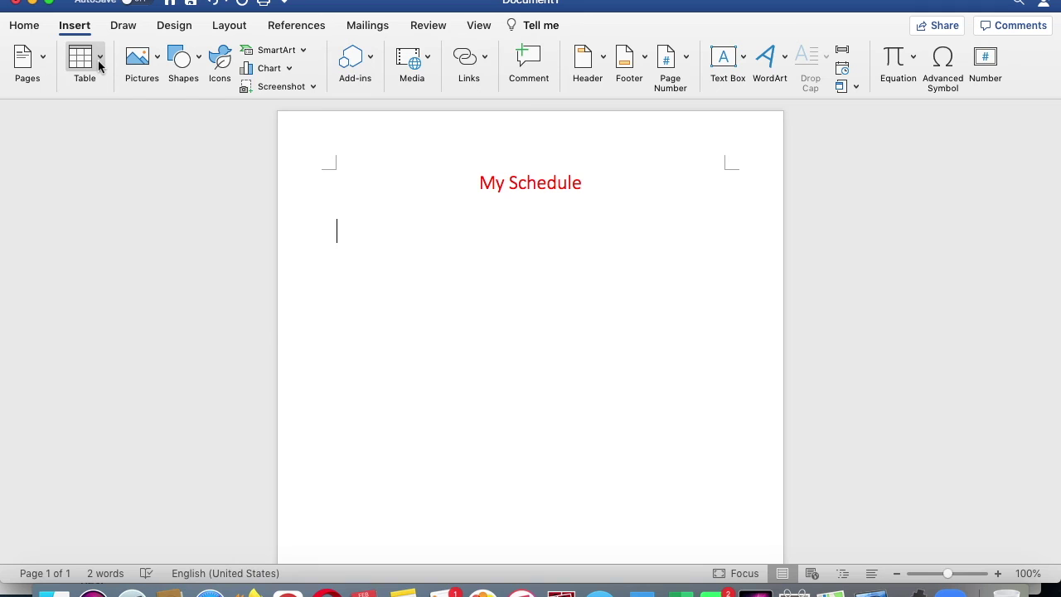
click(98, 60)
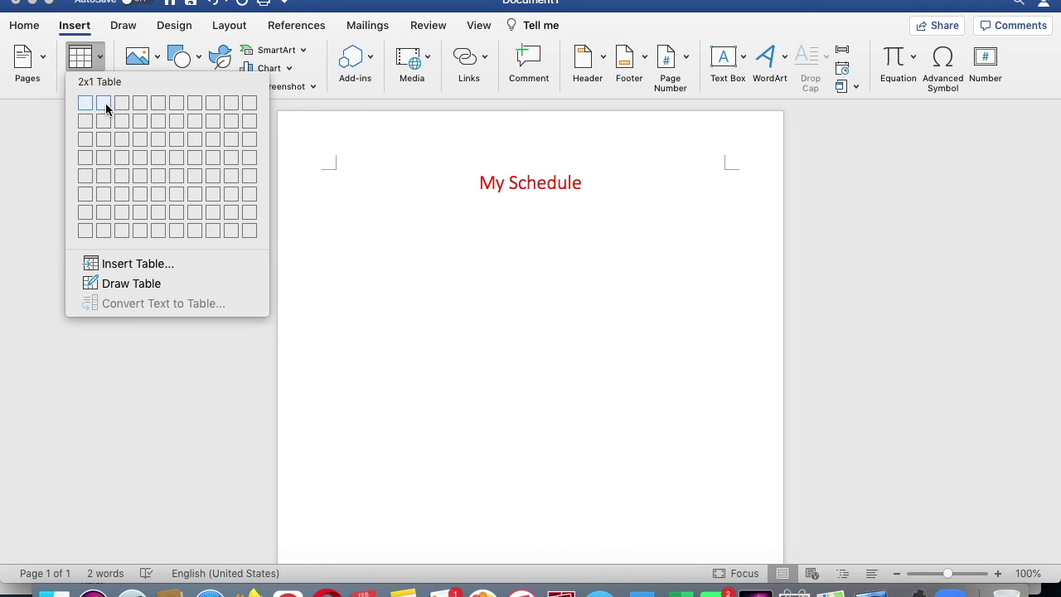
click(106, 229)
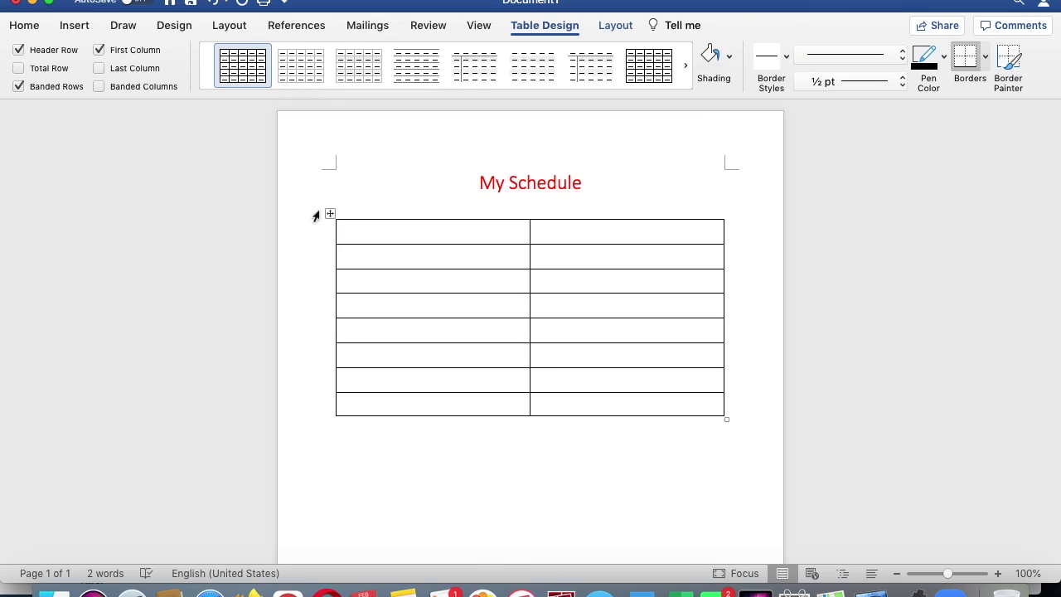
Enter the headings "Day" and "Activity" in the table's first row and "Sunday" under Day.
text(Day)
click(597, 238)
text(Activity)
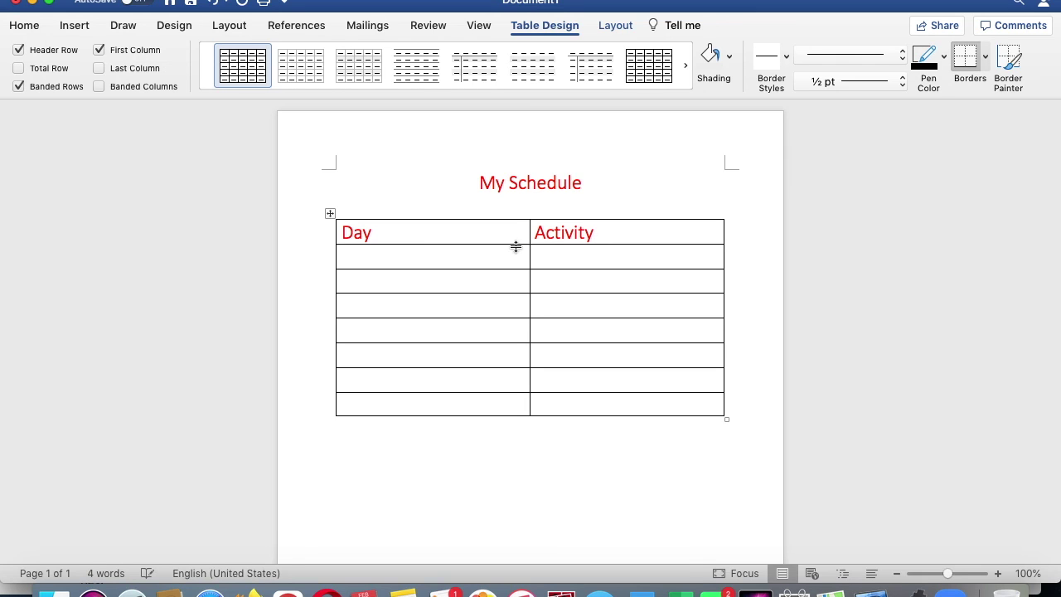
click(488, 256)
text(Sunday)
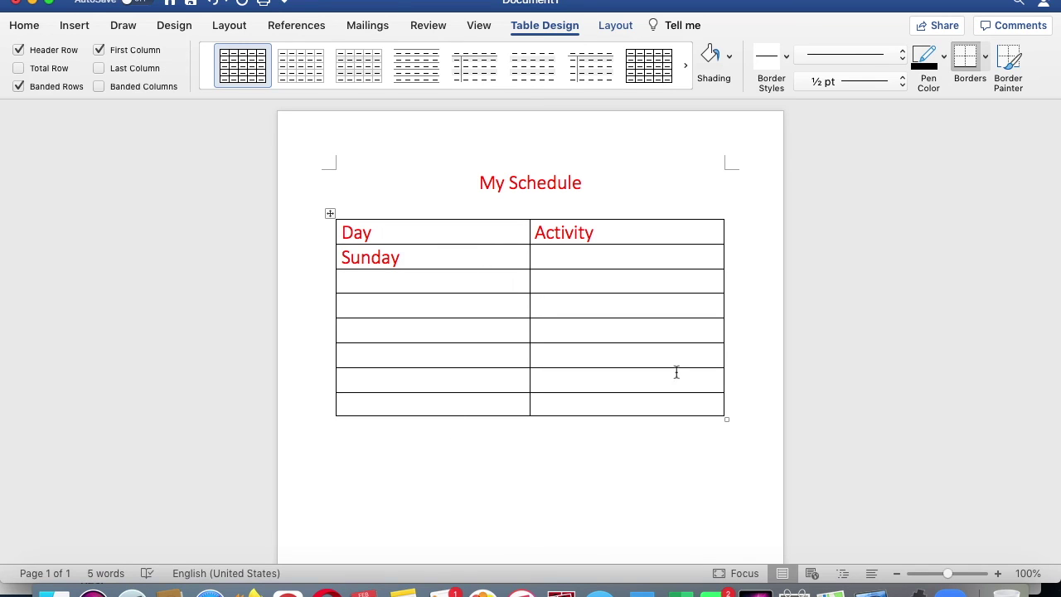
Place the cursor below the table and view the available sources for inserting pictures, including online pictures.
click(390, 449)
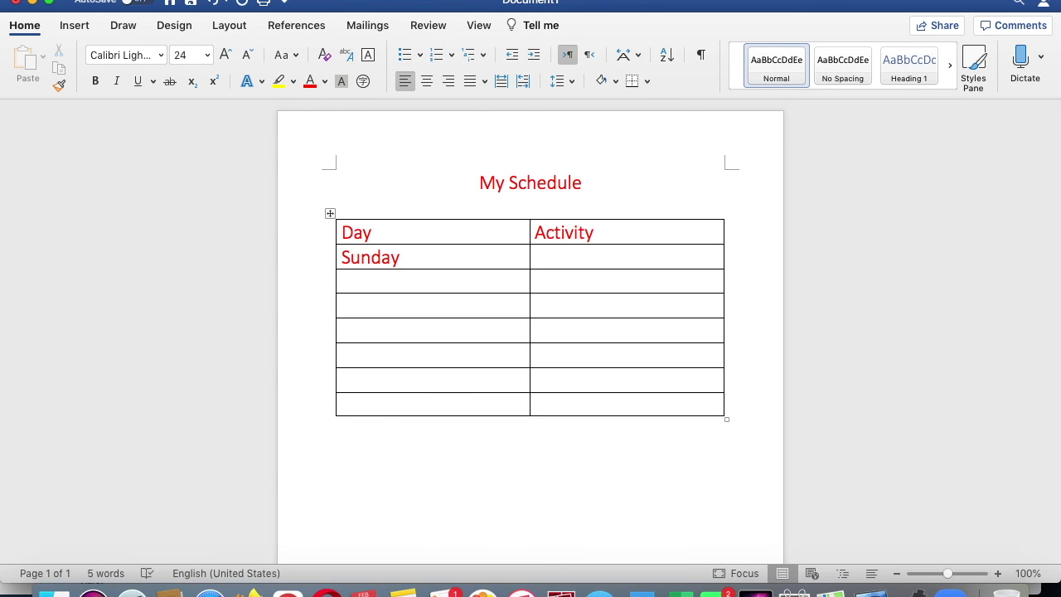
click(212, 0)
mouse_move(282, 0)
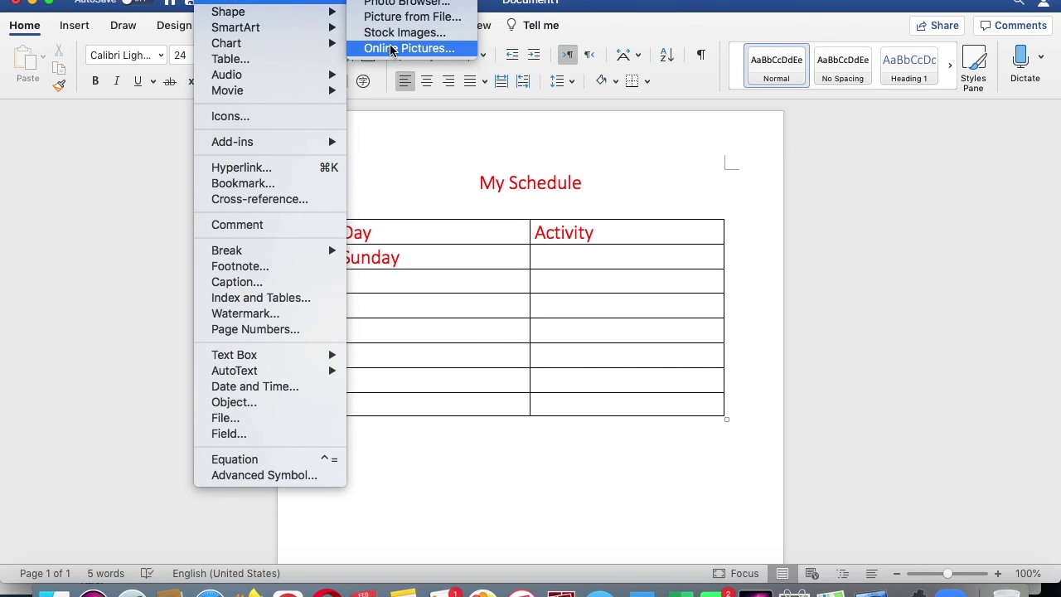
click(76, 25)
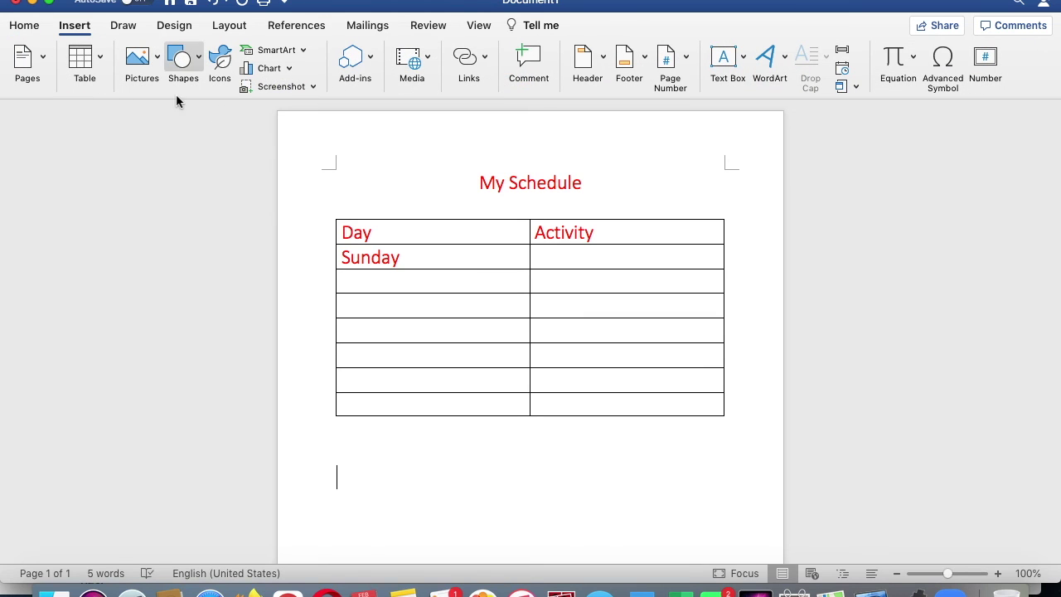
click(155, 65)
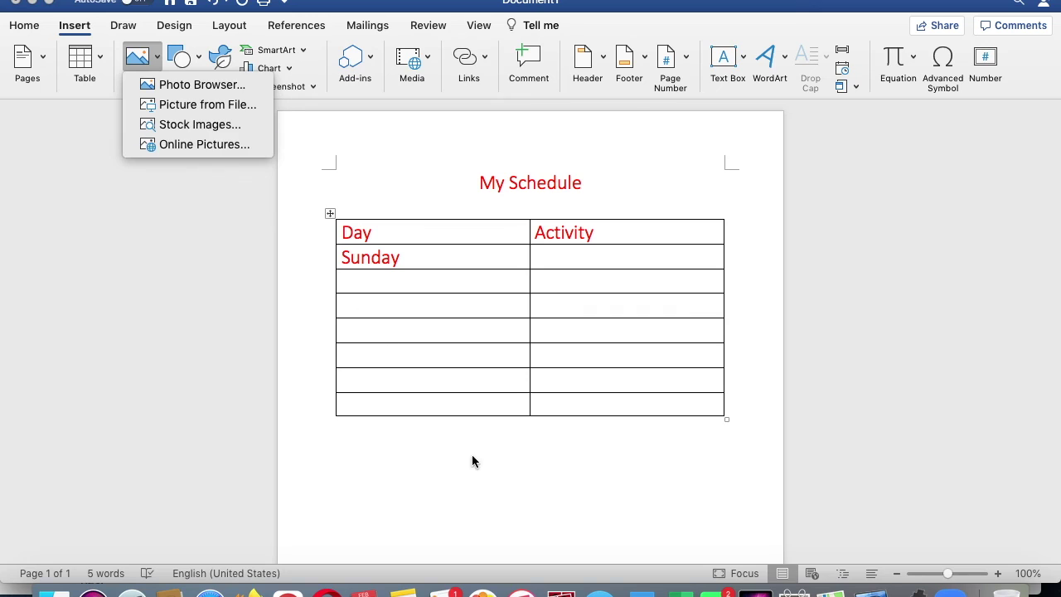
click(501, 393)
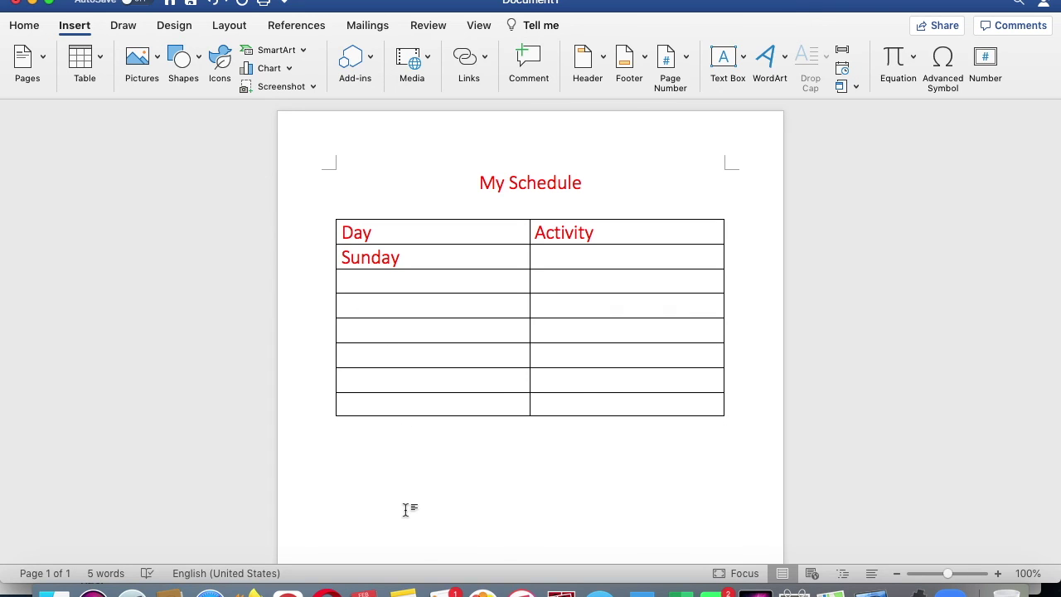